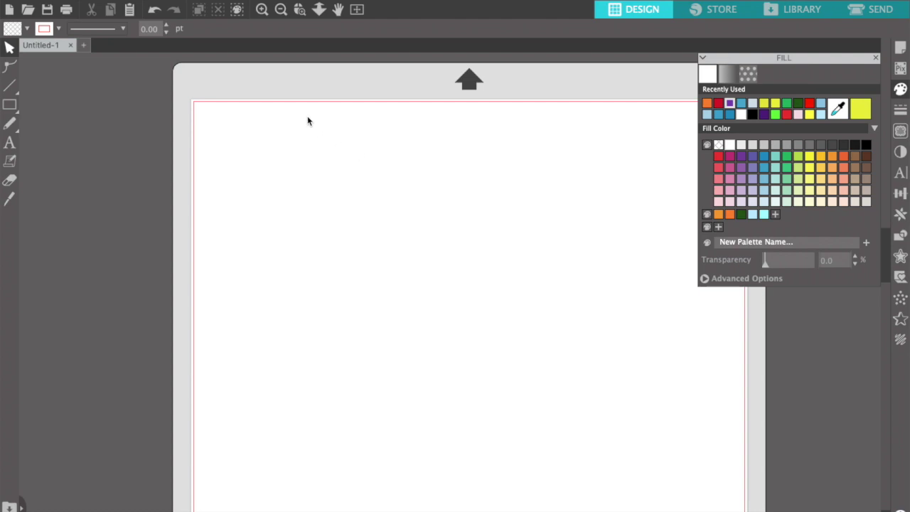
Search Google Images in Safari for 'hoddie template'
key("ctrl+Up")
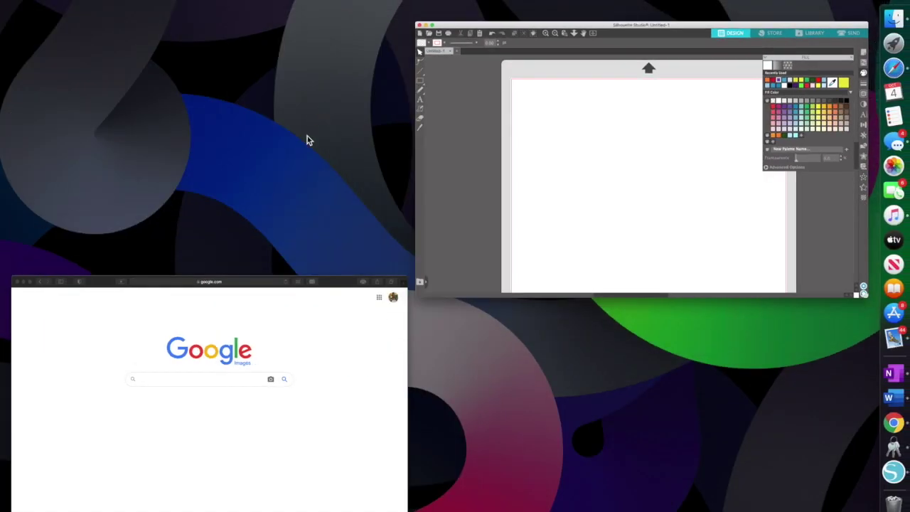
left_click(244, 319)
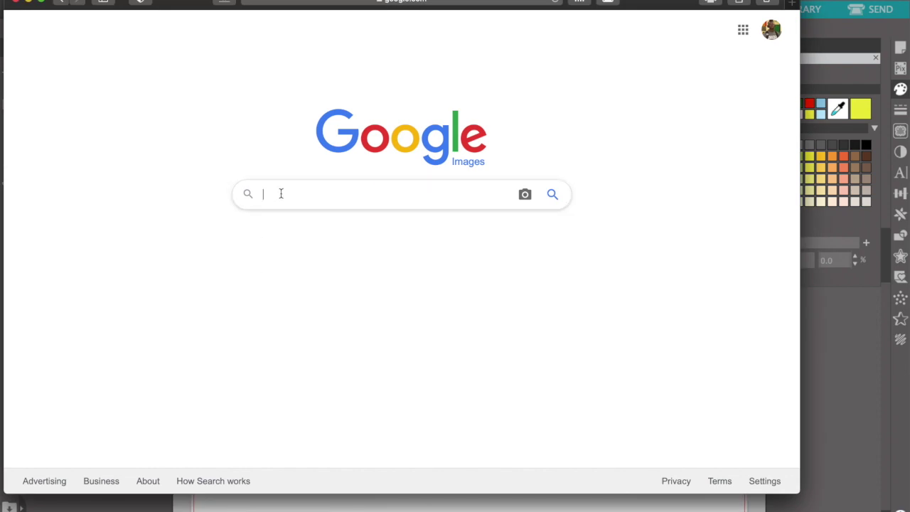
type("hoddie tem")
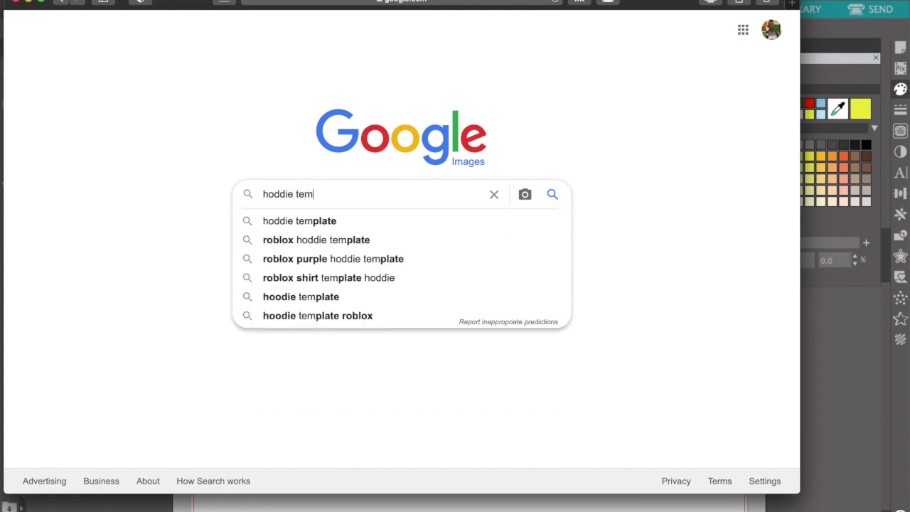
left_click(274, 221)
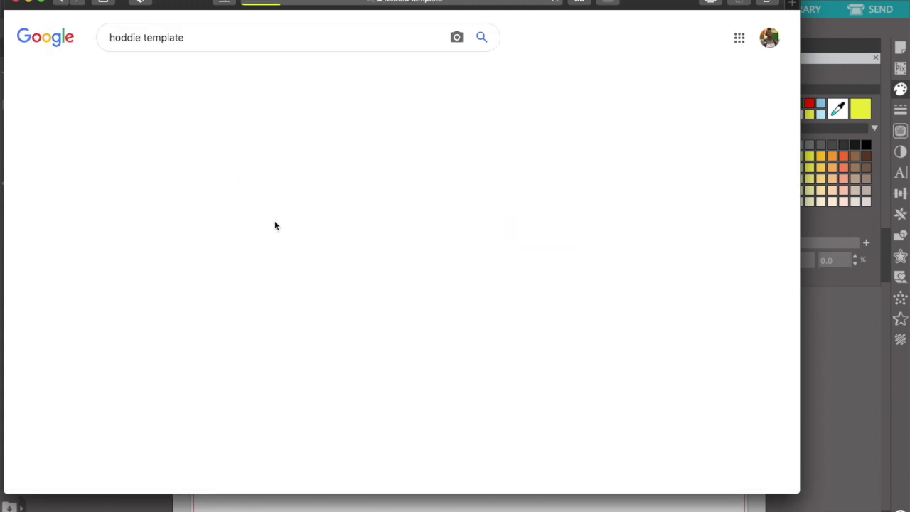
Save the Fairware pullover hoodie front-and-back template image to the desktop as a PNG
scroll(342, 345, "down", 5)
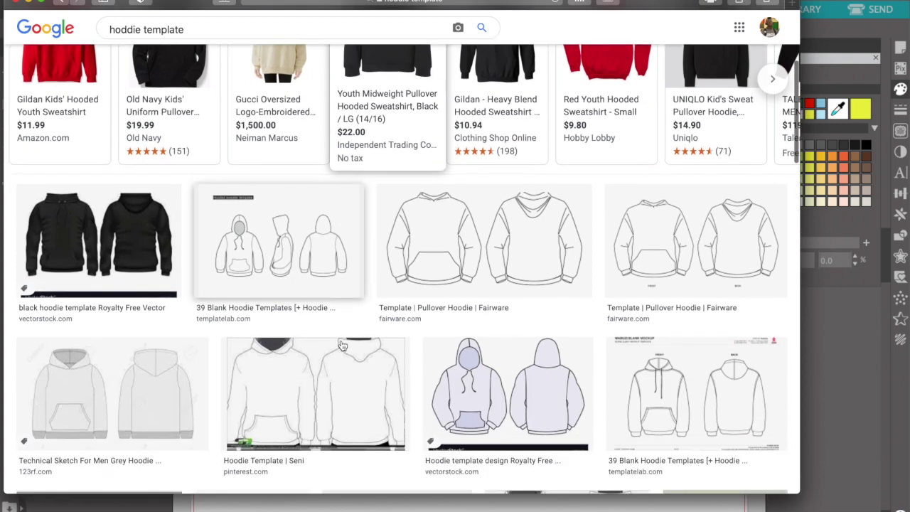
scroll(342, 345, "down", 1)
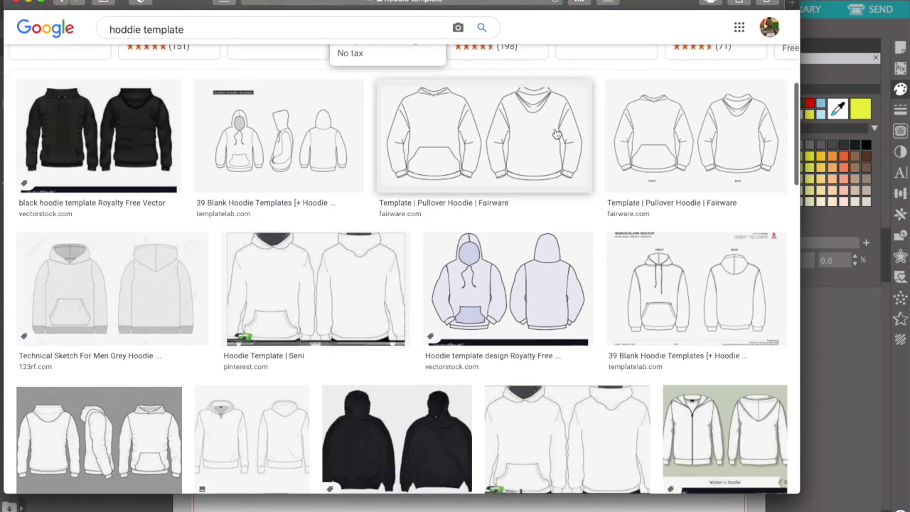
scroll(549, 139, "down", 5)
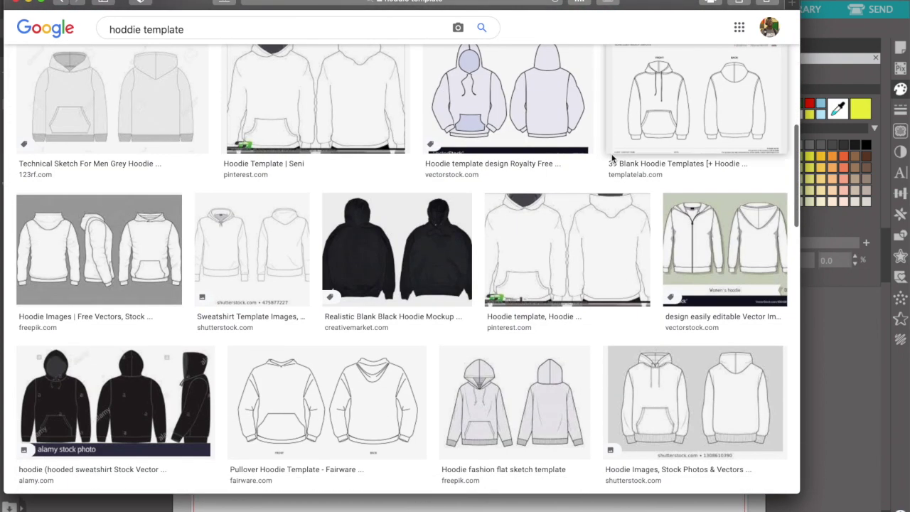
scroll(612, 160, "up", 5)
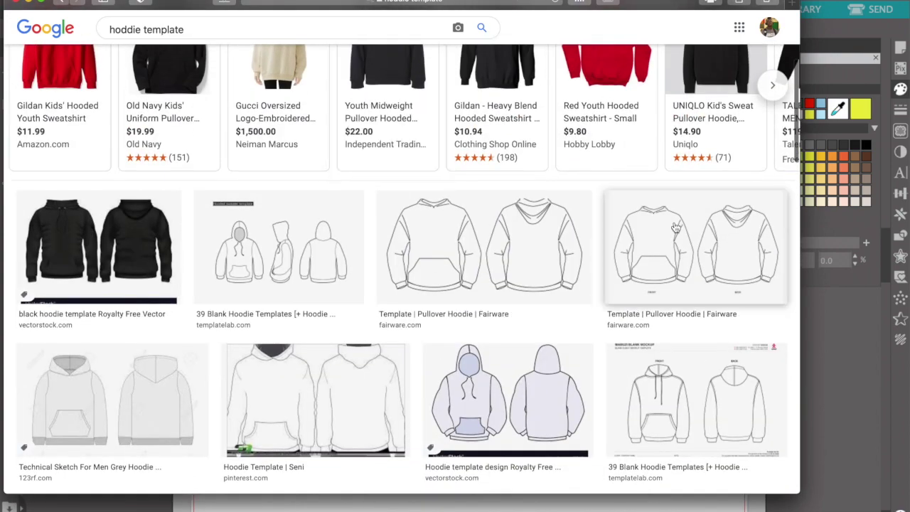
left_click(675, 227)
left_click_drag(810, 4, 444, 26)
left_click_drag(722, 177, 856, 333)
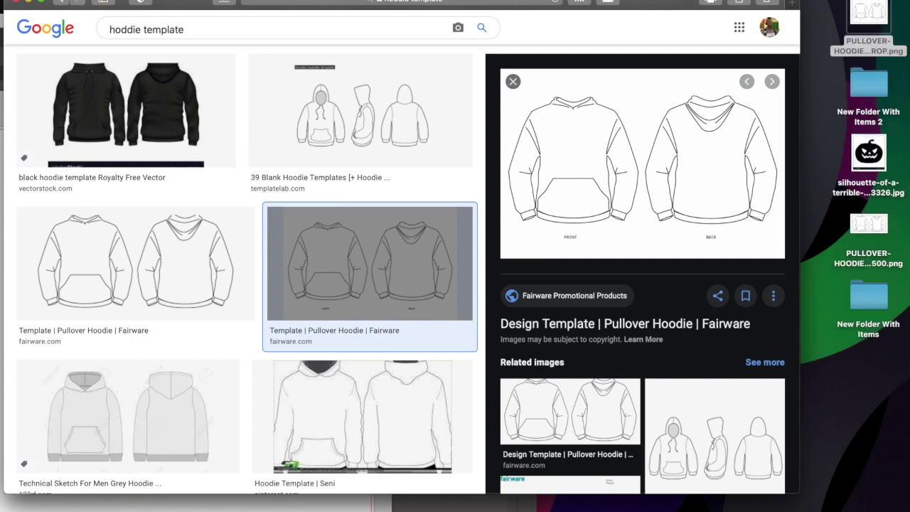
left_click(29, 3)
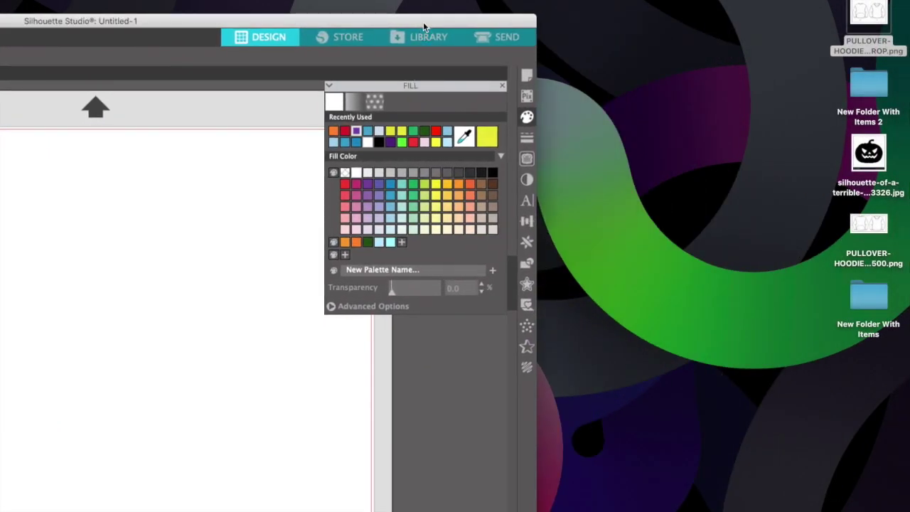
Import the hoodie PNG onto the page and scale it to 8.024 × 3.781 in
left_click_drag(423, 27, 559, 7)
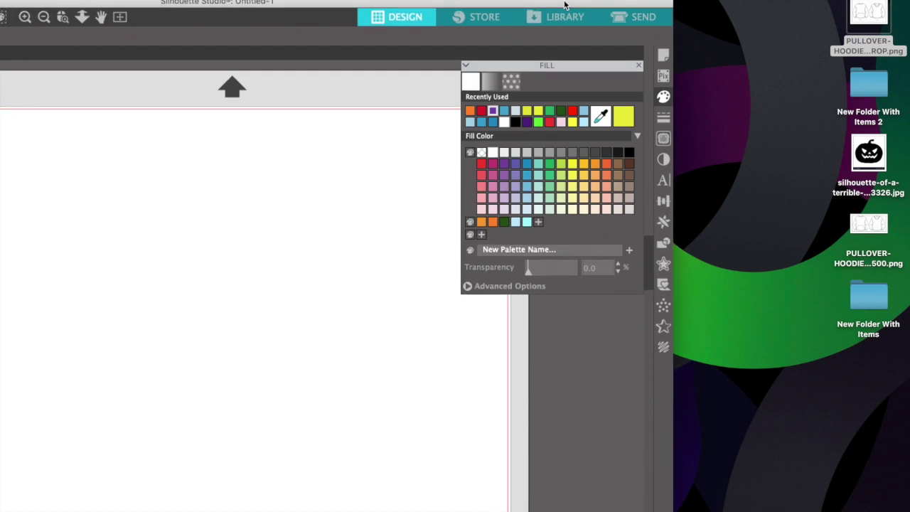
left_click_drag(867, 226, 300, 207)
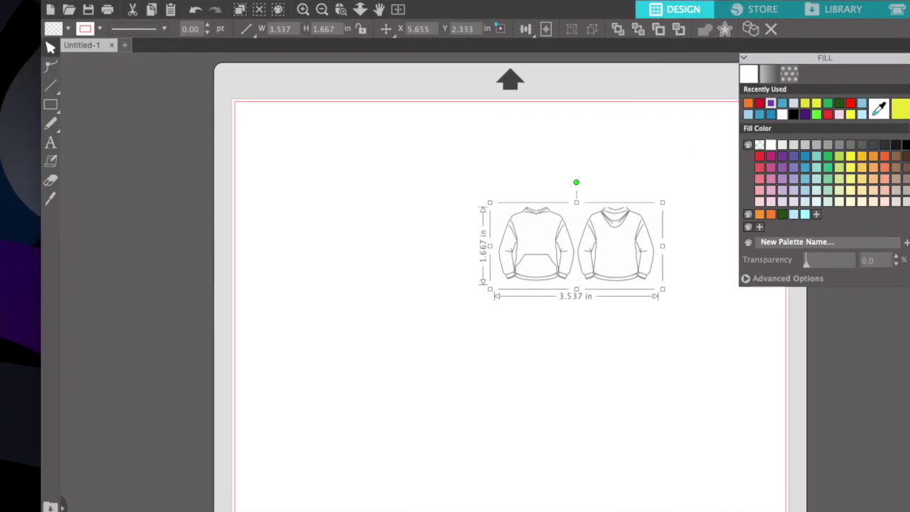
left_click_drag(489, 290, 282, 387)
left_click_drag(538, 317, 509, 285)
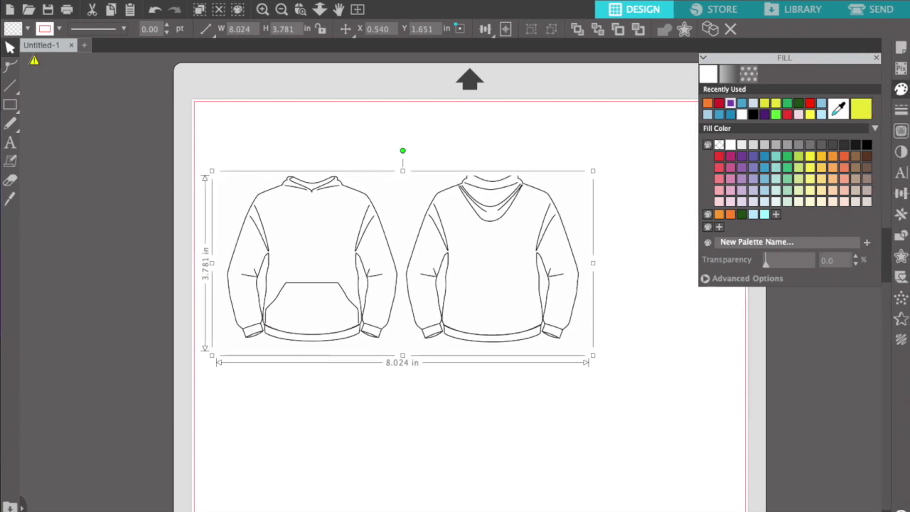
left_click(900, 131)
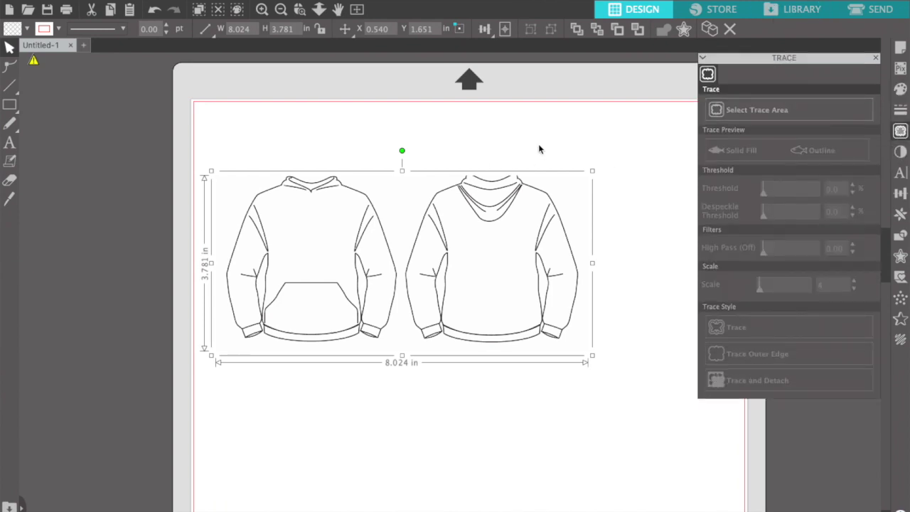
Mark both hoodies as the trace area and trace them at a 53% threshold
left_click(712, 110)
mouse_move(606, 148)
left_mouse_down()
mouse_move(156, 381)
mouse_move(187, 391)
left_mouse_up()
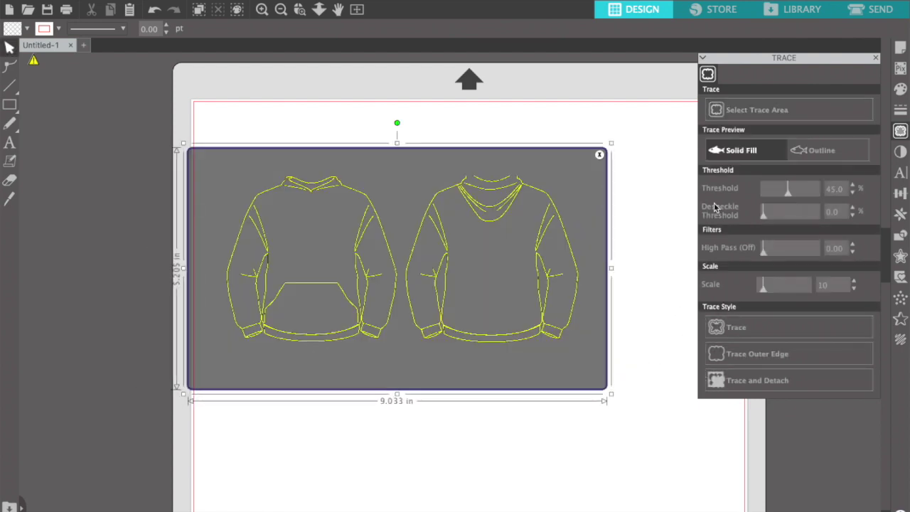
left_click(261, 10)
left_click(260, 12)
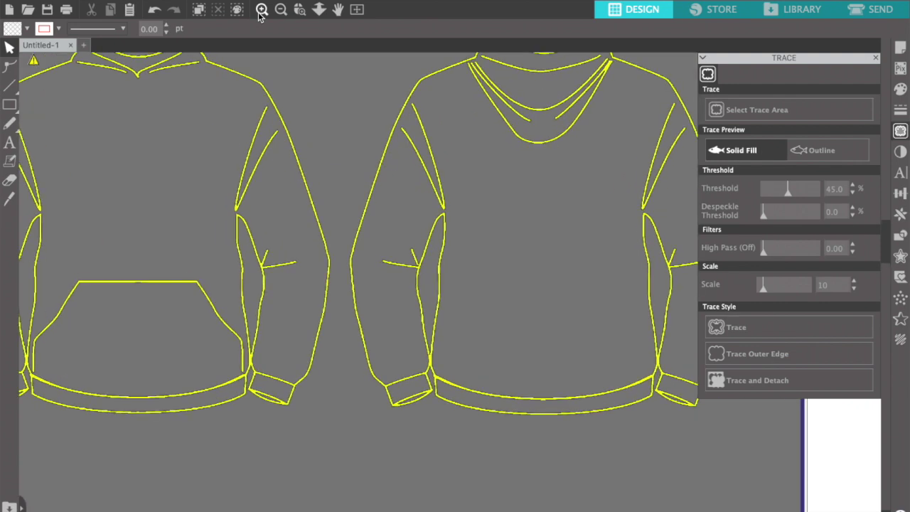
left_click(282, 11)
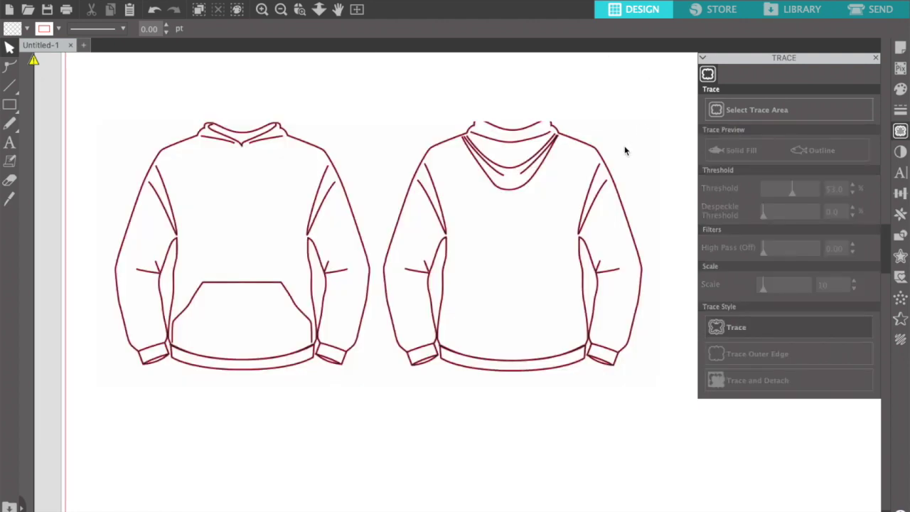
Delete the original hoodie image, keeping the traced lines in place
mouse_move(596, 172)
left_mouse_down()
mouse_move(483, 381)
mouse_move(527, 340)
left_mouse_up()
key("Delete")
left_click_drag(512, 412, 598, 196)
Release the traced outlines' compound path into separate pieces
left_click(630, 180)
key("ctrl+a")
right_click(280, 366)
scroll(322, 425, "down", 5)
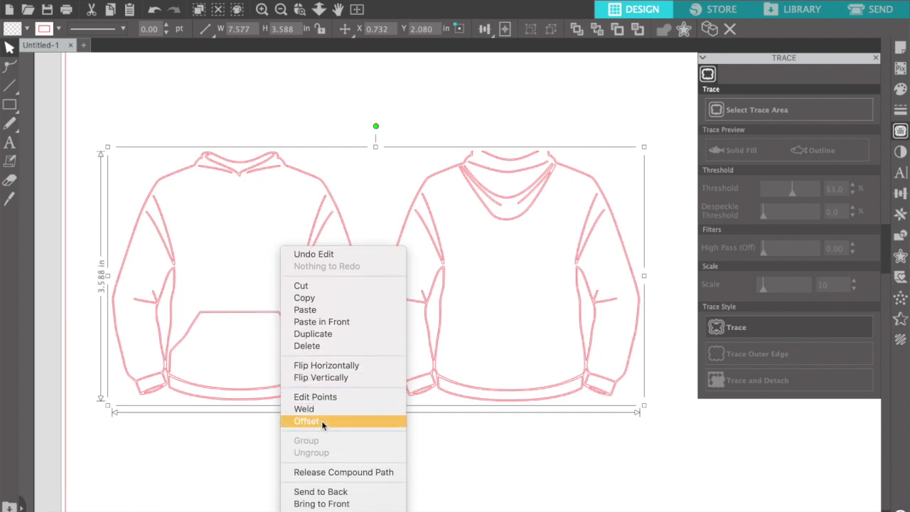
left_click(325, 477)
left_click(324, 478)
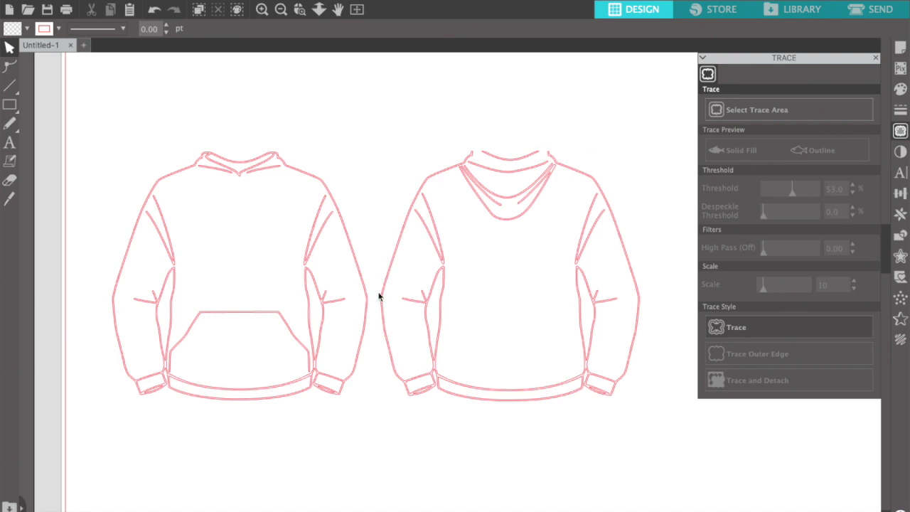
scroll(405, 417, "left", 3)
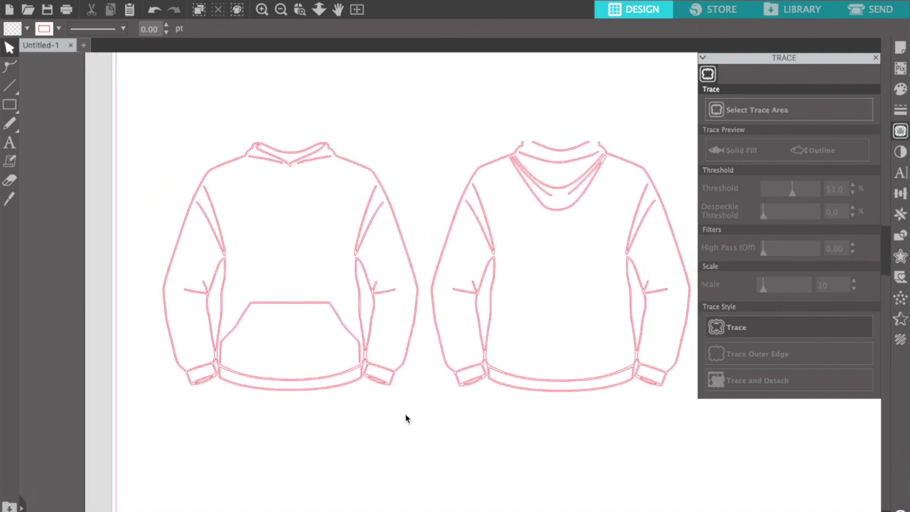
Delete the front hoodie's sleeve and collar crease lines, keeping the elbow creases
left_click(364, 220)
key("Delete")
left_click(217, 227)
key("Delete")
left_click(264, 161)
key("Delete")
left_click(303, 165)
key("Delete")
left_click(392, 294)
key("Delete")
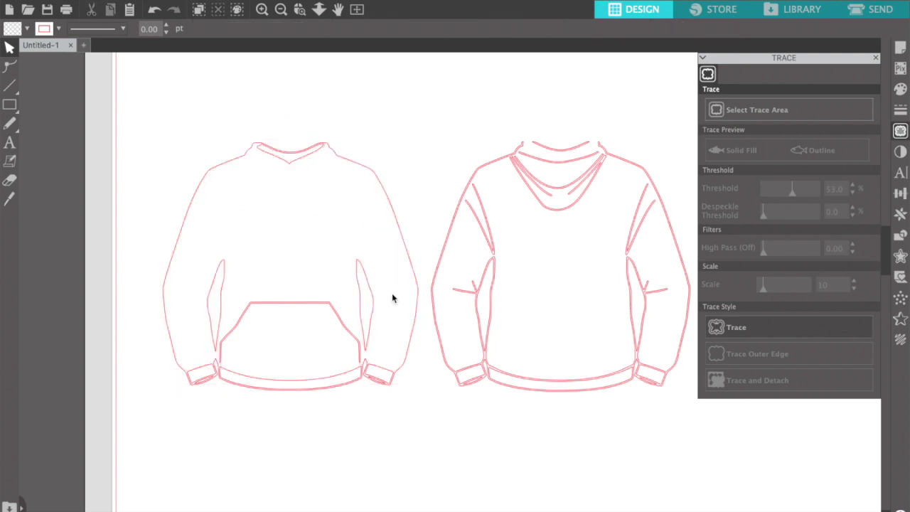
left_click(153, 10)
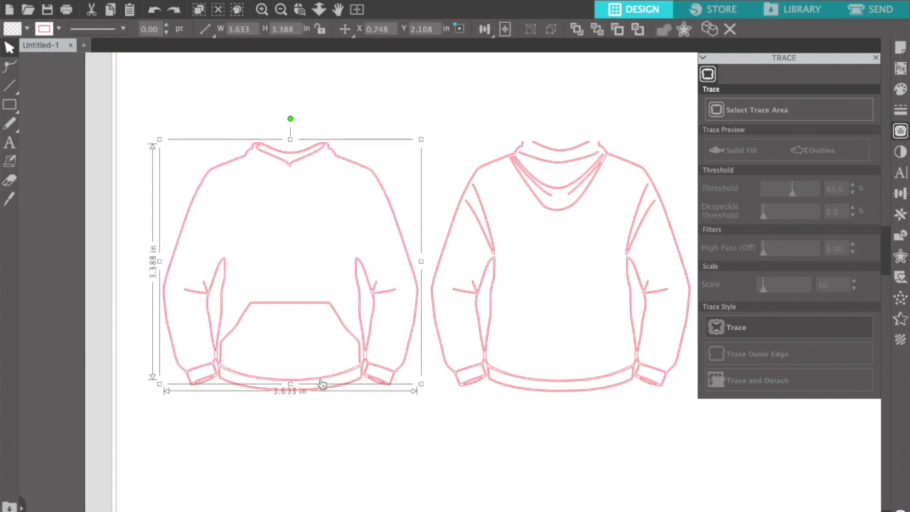
Group all remaining pieces of the front hoodie into one object
left_click(296, 420)
left_click_drag(182, 189, 421, 406)
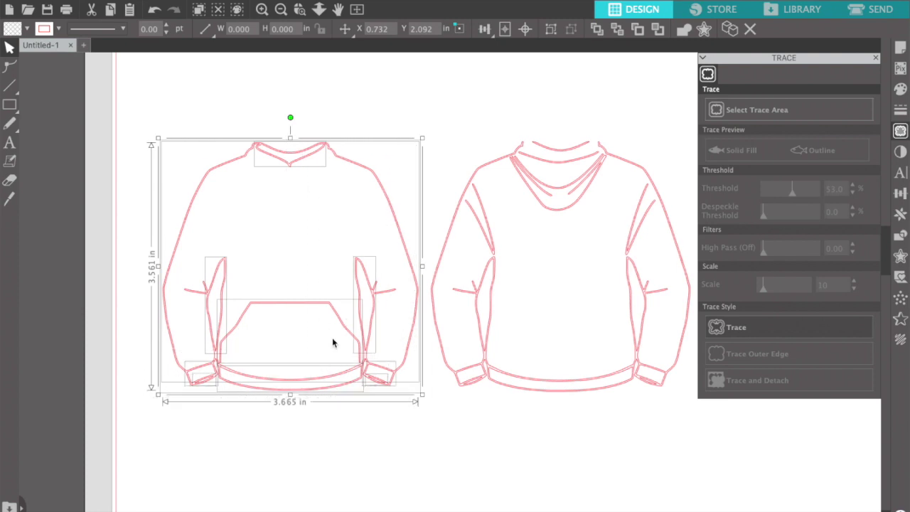
right_click(332, 343)
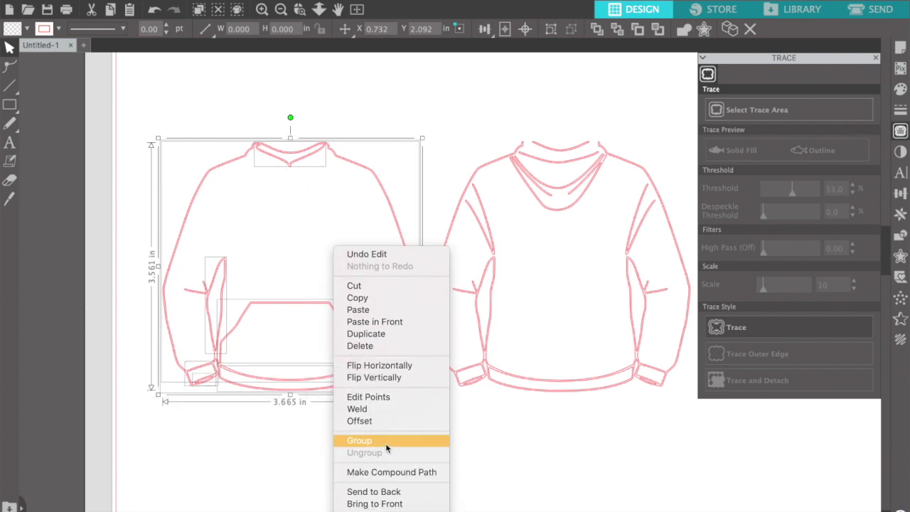
left_click(385, 442)
left_click(427, 447)
scroll(428, 446, "right", 3)
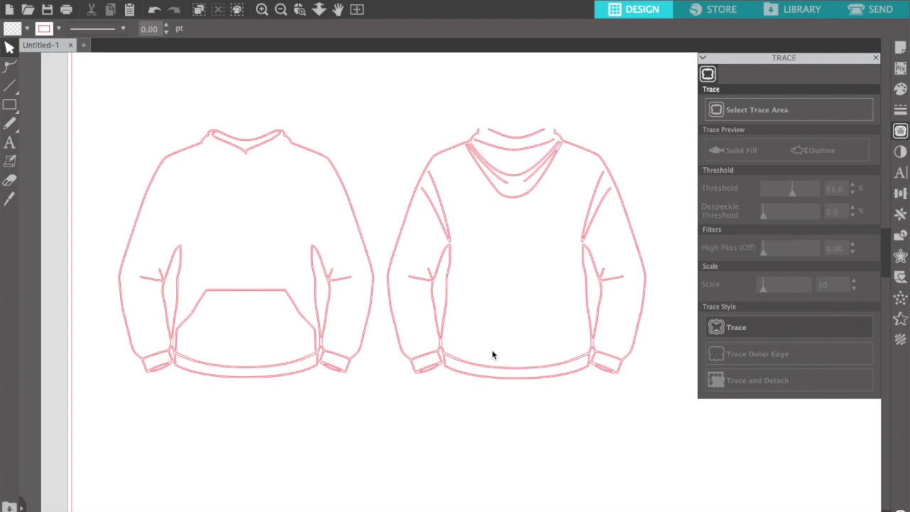
double_click(487, 365)
Delete the back hoodie's inner hood lines and short neck segment
left_click(511, 300)
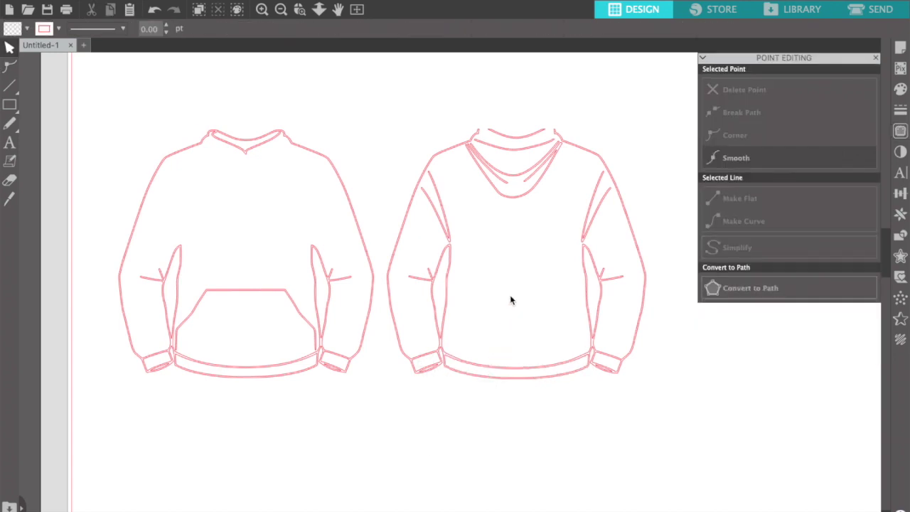
left_click(502, 203)
left_click(505, 199)
left_click(506, 191)
key("Delete")
left_click(473, 147)
key("Delete")
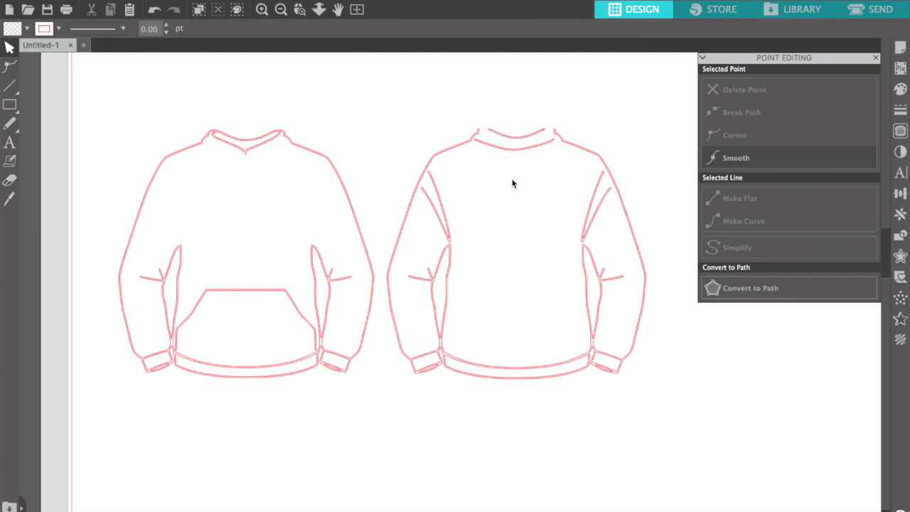
Delete the back hoodie's two sleeve creases, keeping its outer outline
left_click(447, 225)
key("Delete")
left_click(598, 225)
key("Delete")
left_click(613, 271)
key("Delete")
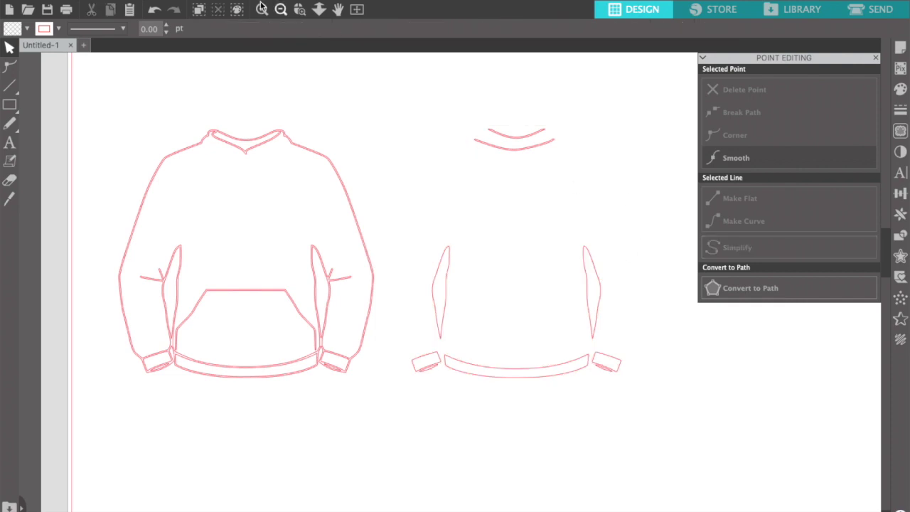
left_click(154, 9)
left_click(677, 135)
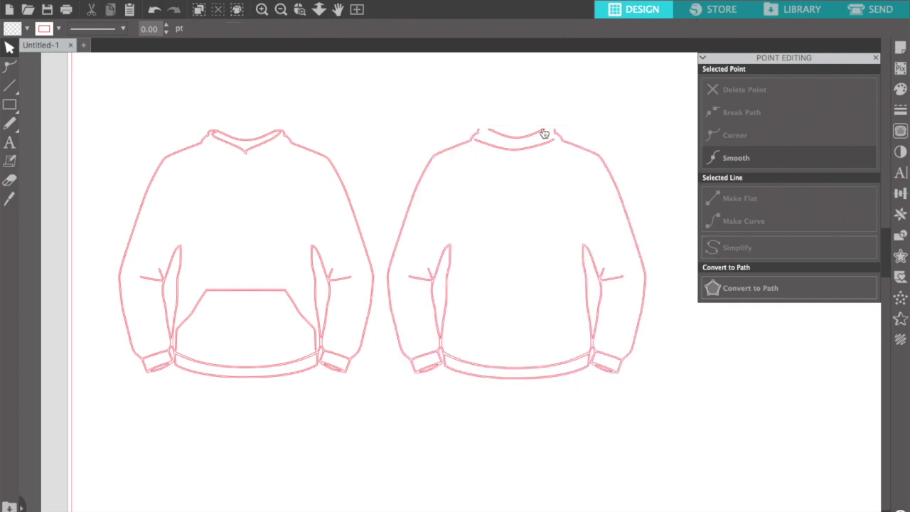
Group the back hoodie's pieces and move it off to the lower right
left_click_drag(621, 133, 400, 385)
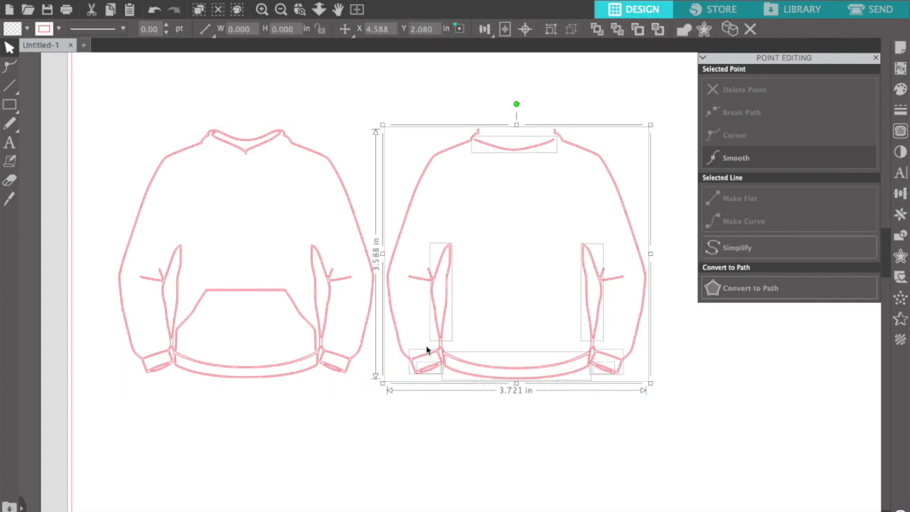
right_click(427, 350)
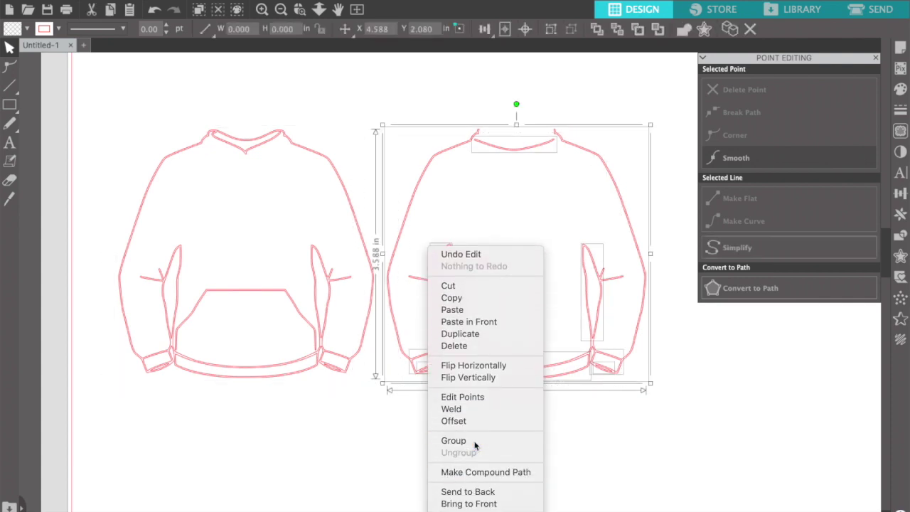
left_click(475, 445)
left_click_drag(430, 289, 888, 491)
Centre the 3.665 × 3.561 in front hoodie on the page
left_click(374, 388)
scroll(374, 388, "left", 3)
left_click_drag(380, 377, 490, 382)
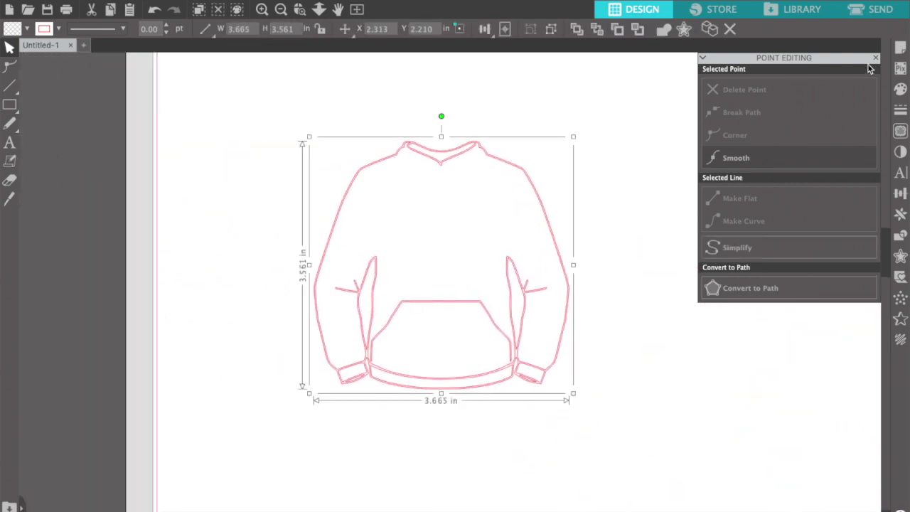
Fill the front hoodie lime green after trying dark green, red, yellow, pink and lavender
left_click(899, 90)
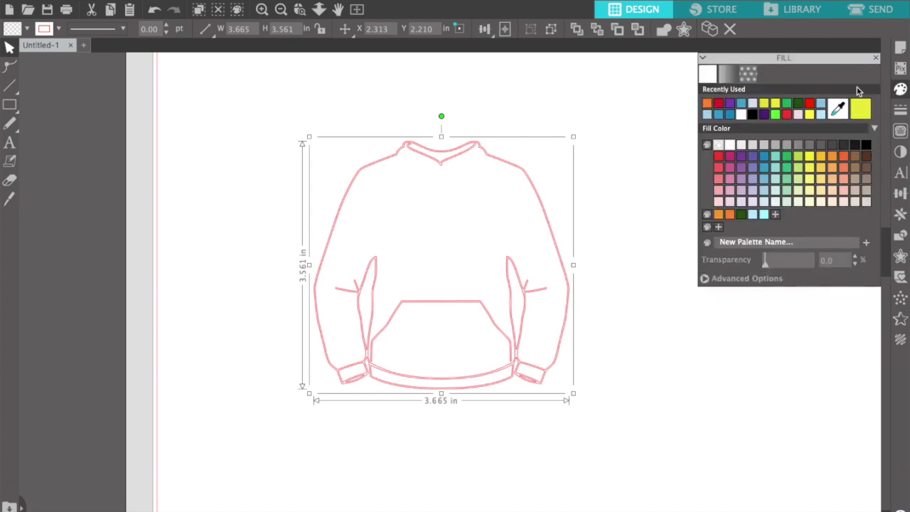
left_click(798, 103)
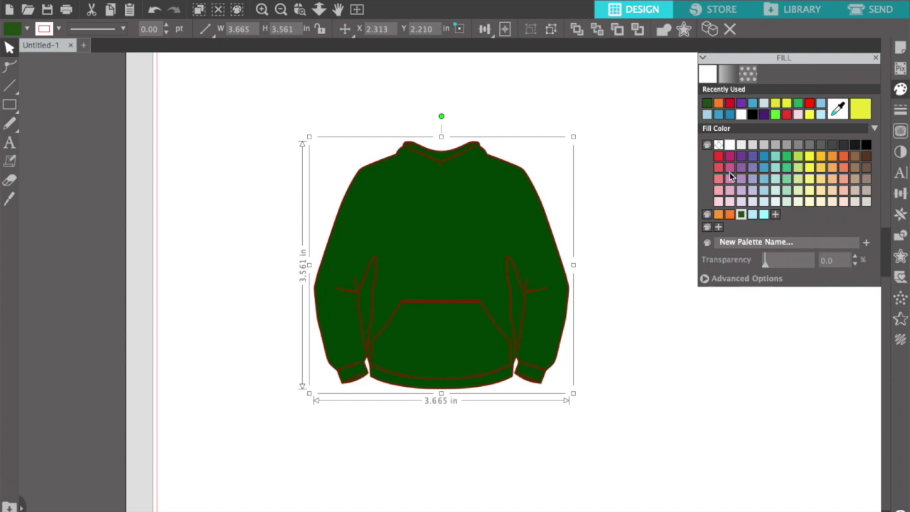
left_click(786, 114)
left_click(807, 114)
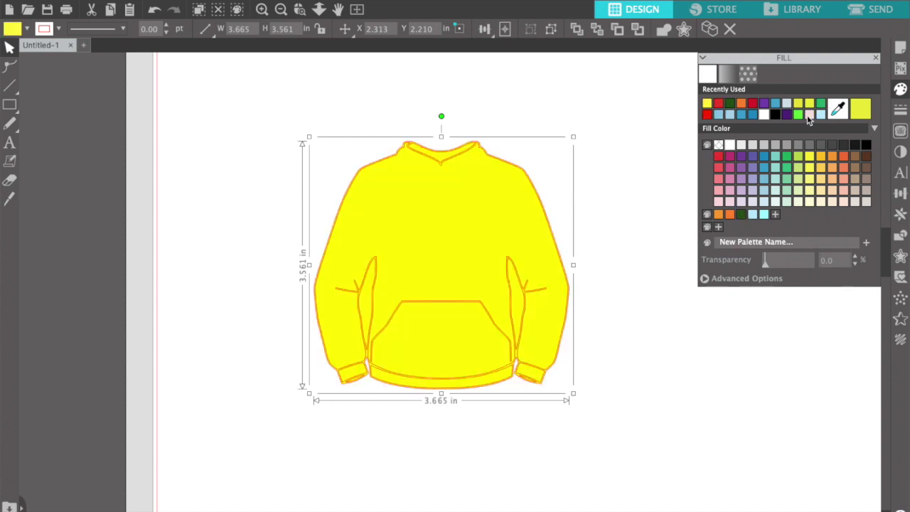
left_click(810, 115)
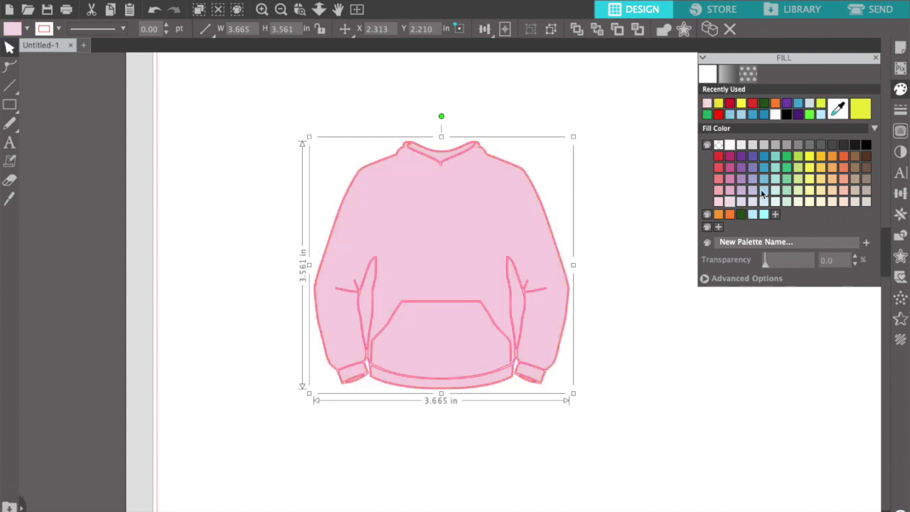
left_click(797, 185)
left_click(752, 178)
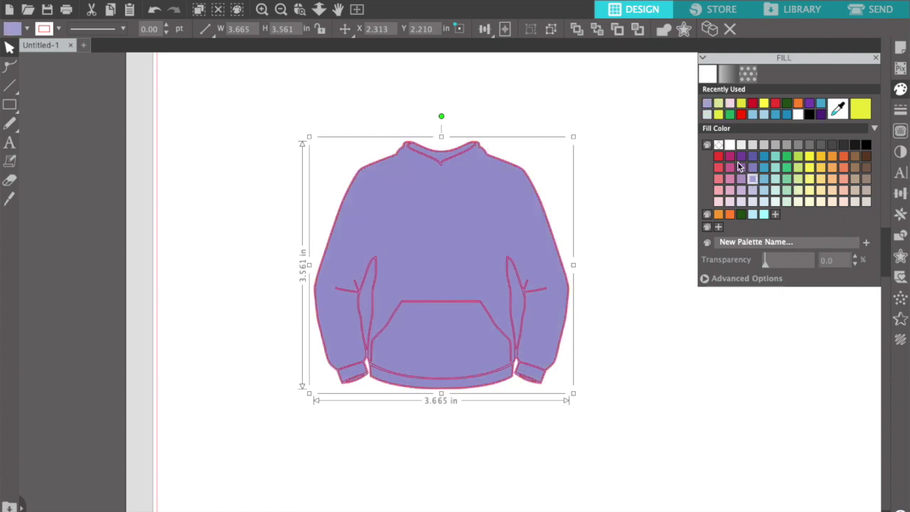
left_click(797, 167)
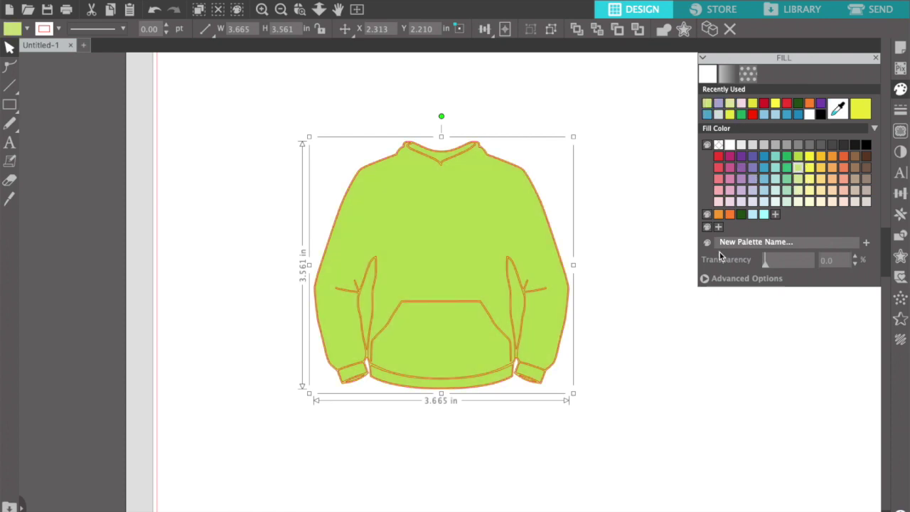
left_click(705, 280)
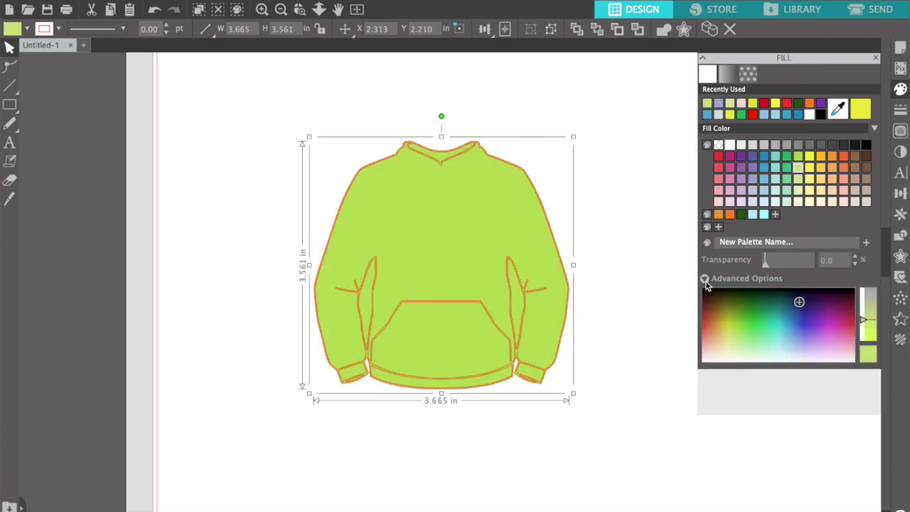
Create a custom palette named 'hoodie design pallete' holding a mint green swatch
mouse_move(799, 303)
left_mouse_down()
mouse_move(752, 342)
mouse_move(741, 342)
mouse_move(729, 307)
mouse_move(762, 307)
mouse_move(743, 342)
mouse_move(726, 344)
mouse_move(730, 313)
mouse_move(770, 324)
mouse_move(771, 344)
mouse_move(765, 336)
left_mouse_up()
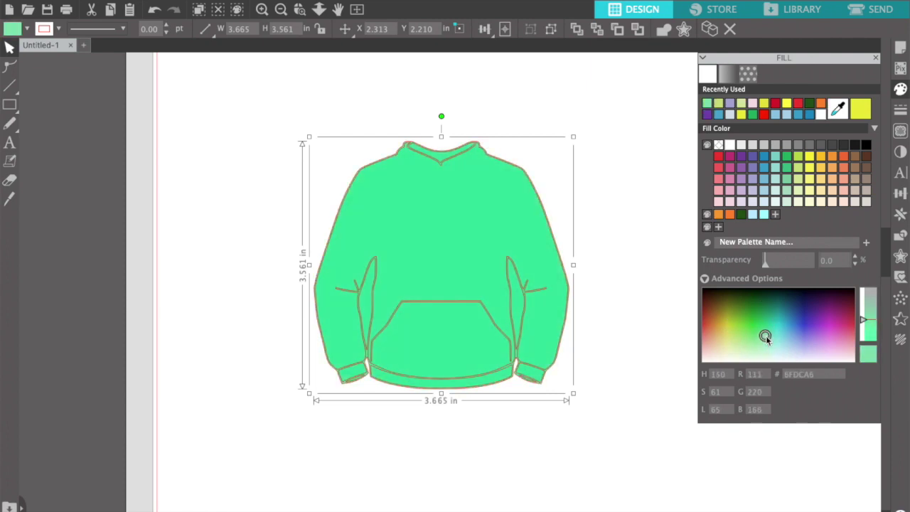
left_click(718, 227)
left_click(760, 243)
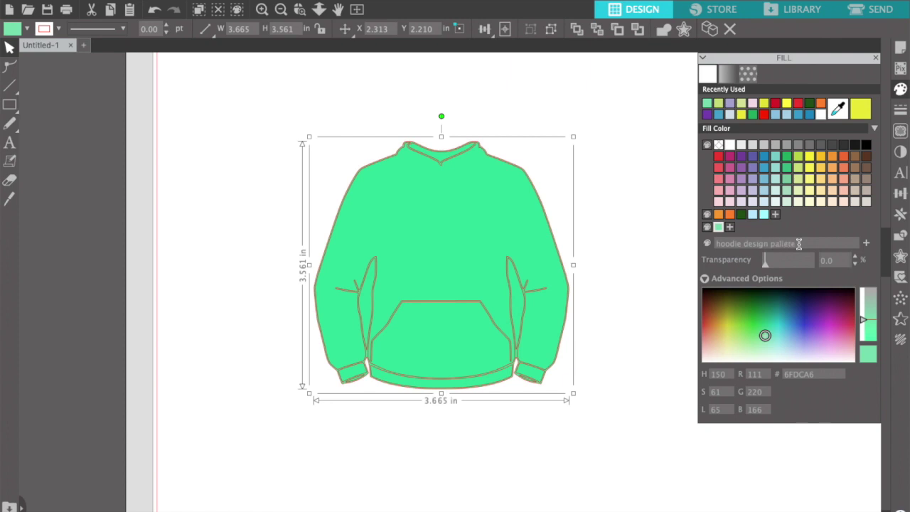
key("Return")
left_click(718, 239)
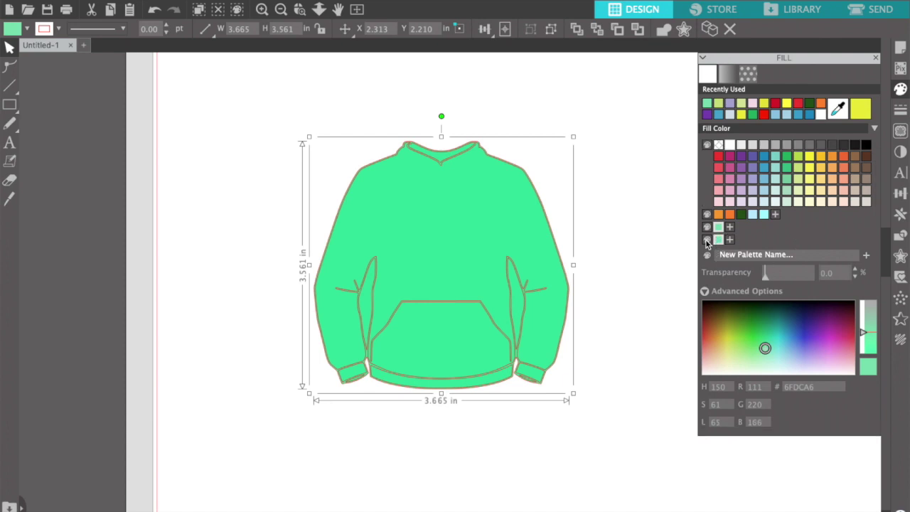
Fill the hoodie light green C0DD76 and add it to the new palette
left_click(742, 327)
left_click_drag(742, 325, 732, 349)
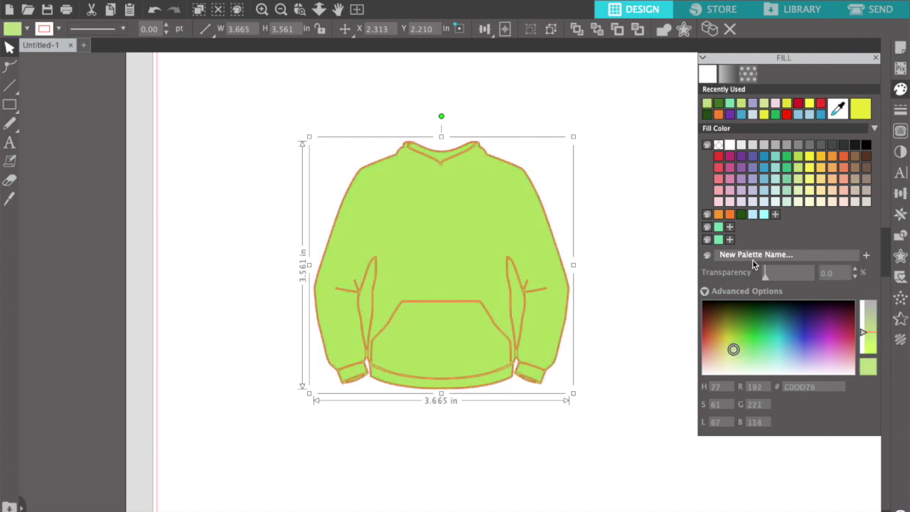
left_click(734, 240)
left_click(648, 225)
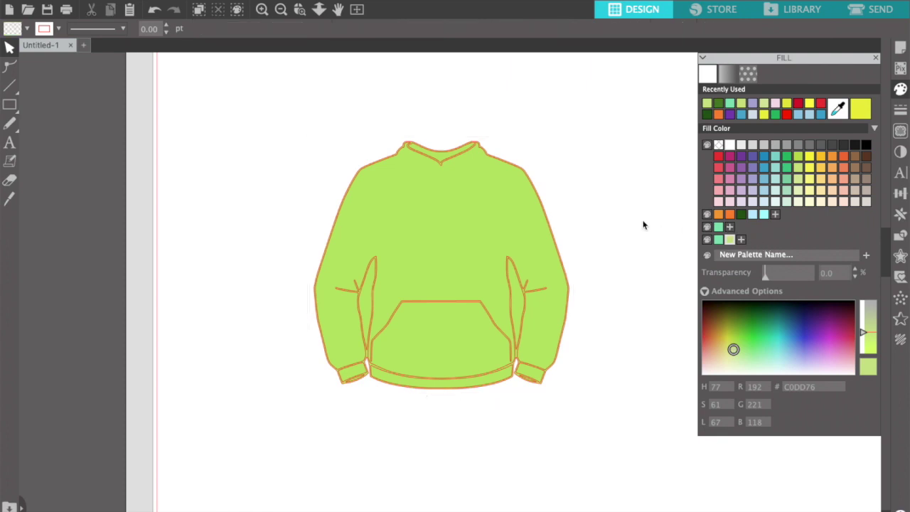
left_click(11, 142)
left_click(215, 147)
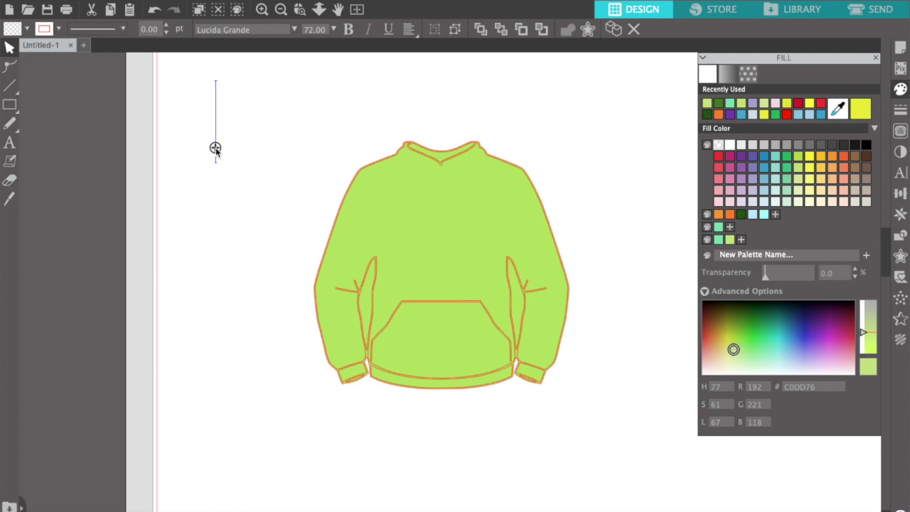
Type 'LIKE & SUBSCRIBE' in the text box and shift it left above the hoodie
type("LI")
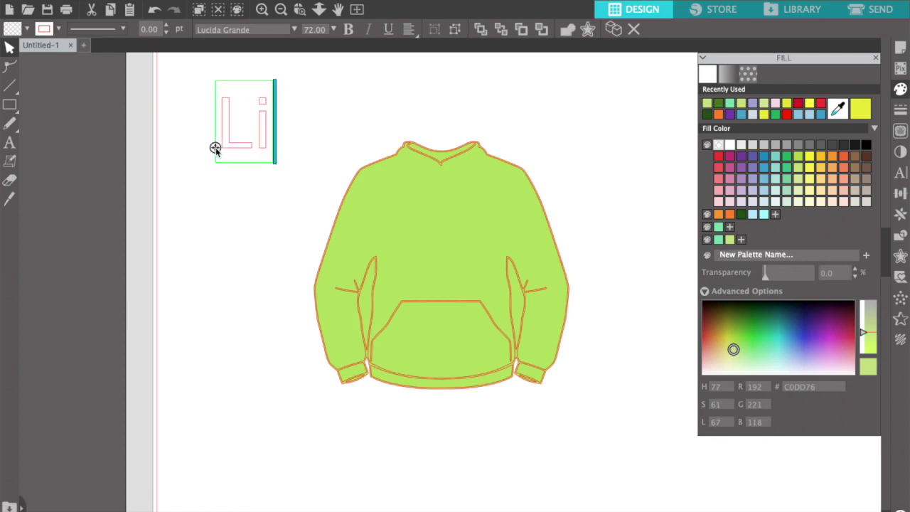
key("BackSpace")
type("IKE")
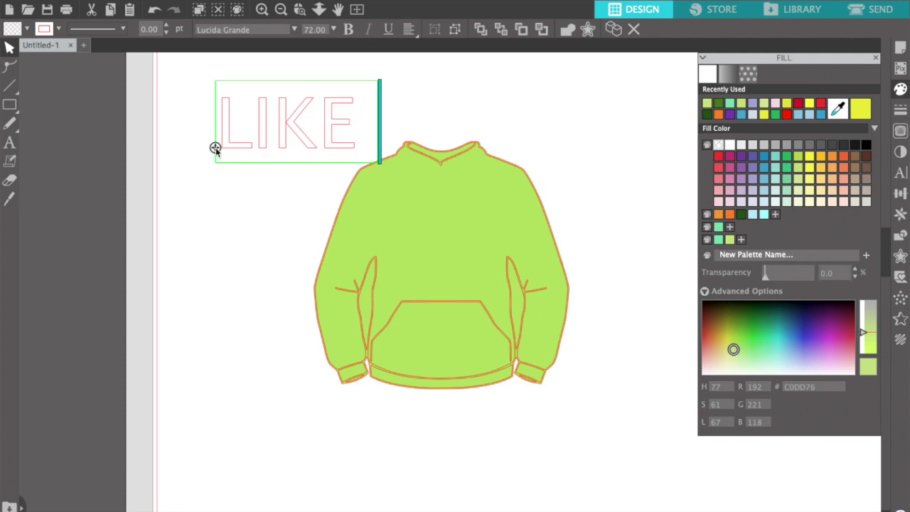
type(" &")
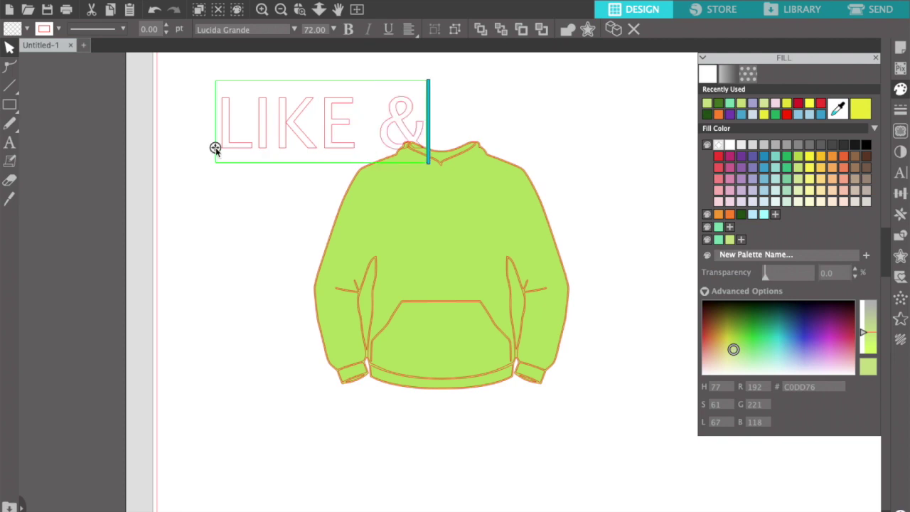
type(" SUBSCR")
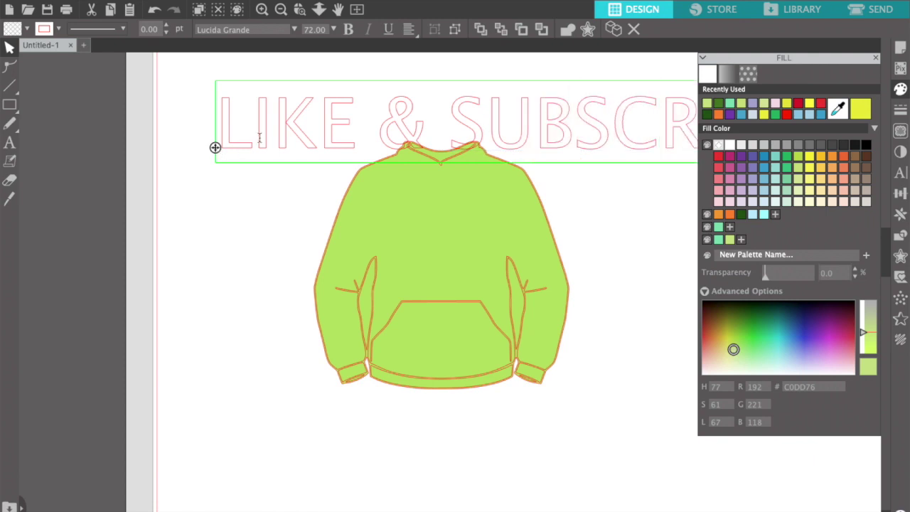
left_click(286, 201)
left_click_drag(301, 146, 227, 135)
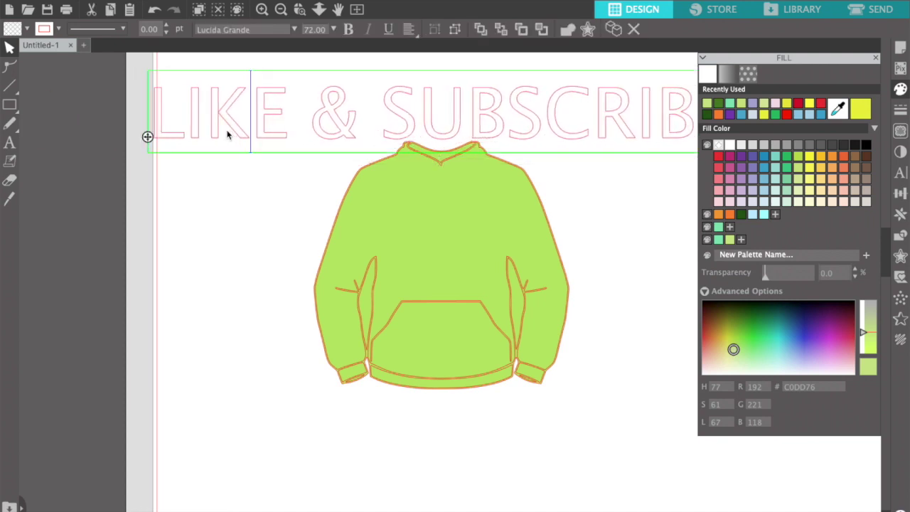
left_click(157, 108)
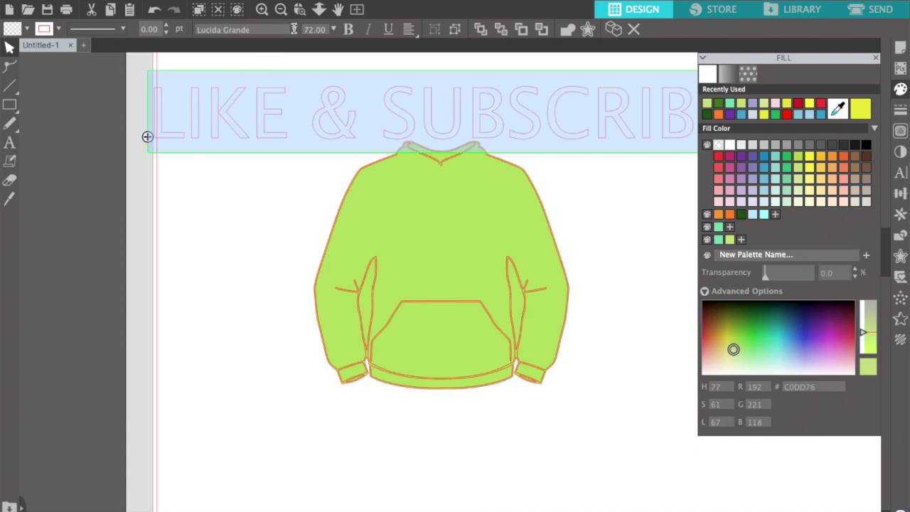
Set the LIKE & SUBSCRIBE text in Impact with a red fill
left_click(294, 29)
scroll(259, 100, "up", 10)
scroll(260, 103, "up", 15)
scroll(259, 103, "up", 6)
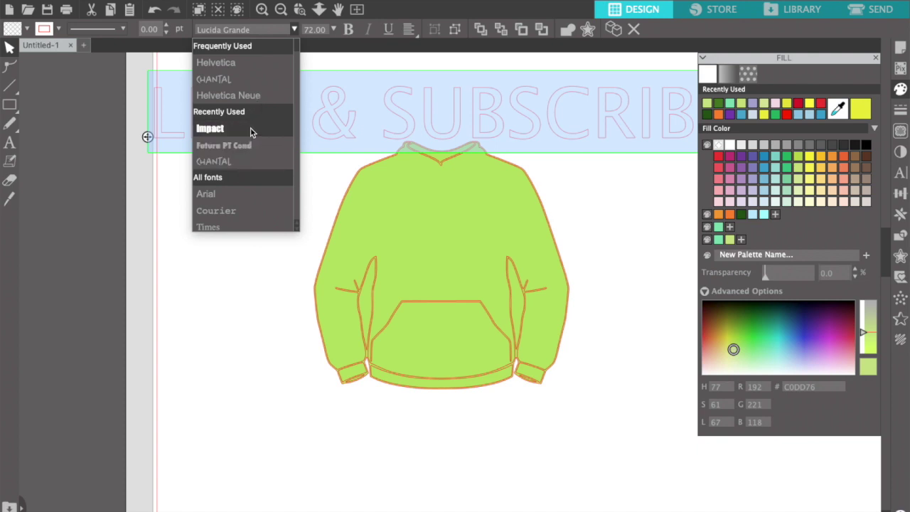
left_click(250, 129)
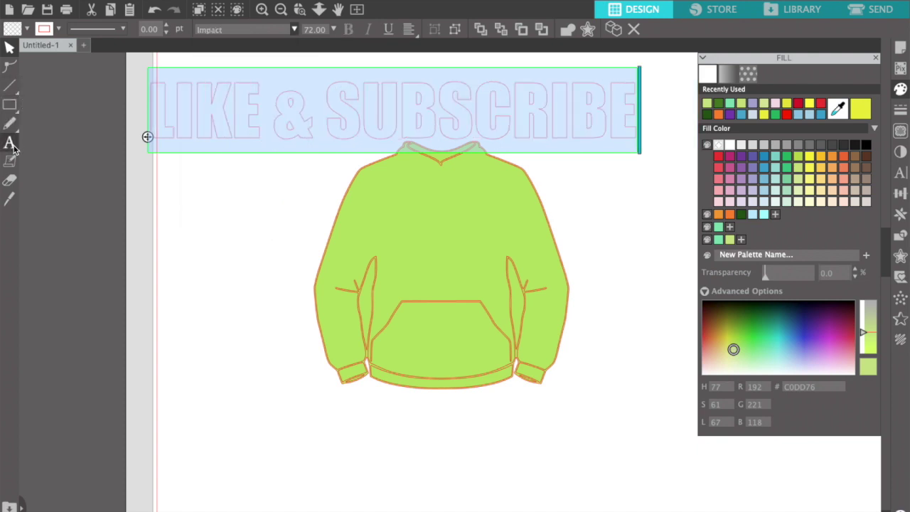
left_click(719, 156)
left_click(581, 200)
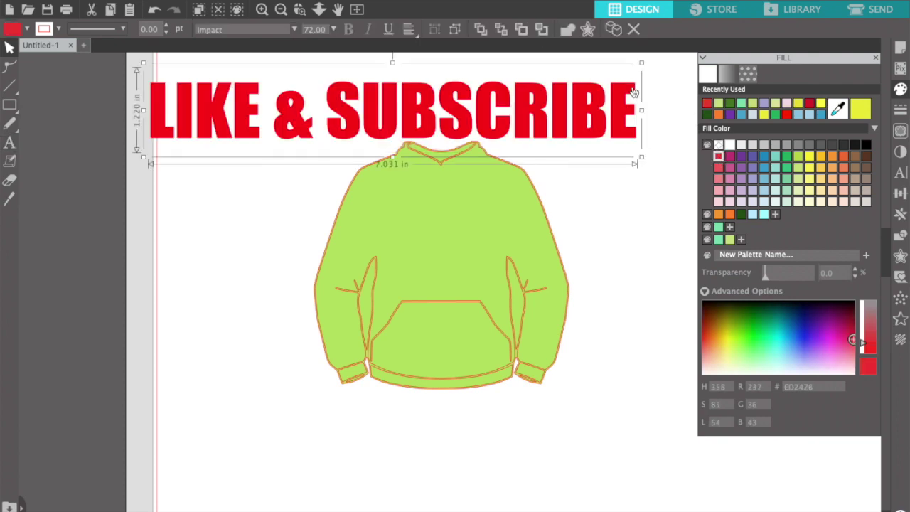
Shrink the text to about 2.2 in and place it on the hoodie's chest
left_click_drag(641, 62, 438, 102)
left_click_drag(373, 130, 352, 103)
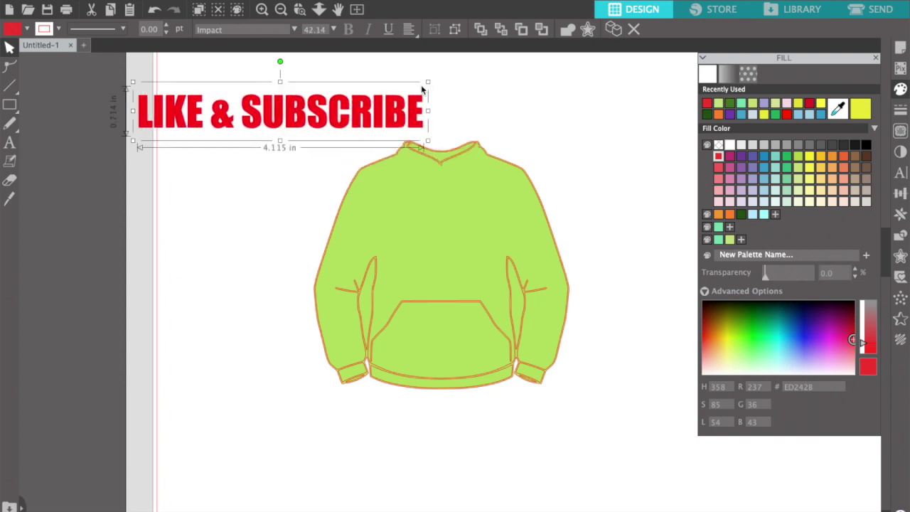
left_click_drag(428, 83, 353, 95)
left_click_drag(280, 103, 315, 144)
left_click_drag(361, 125, 491, 221)
left_click(594, 145)
left_click(473, 303)
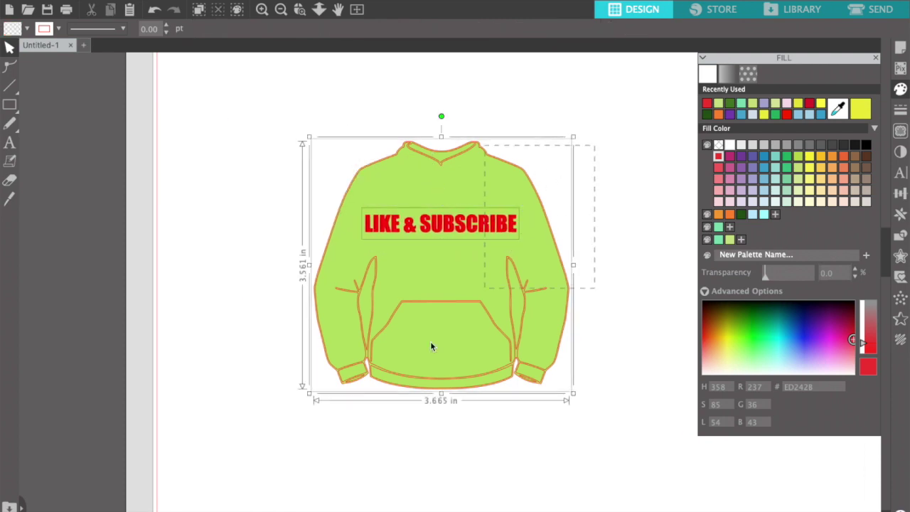
left_click(359, 465)
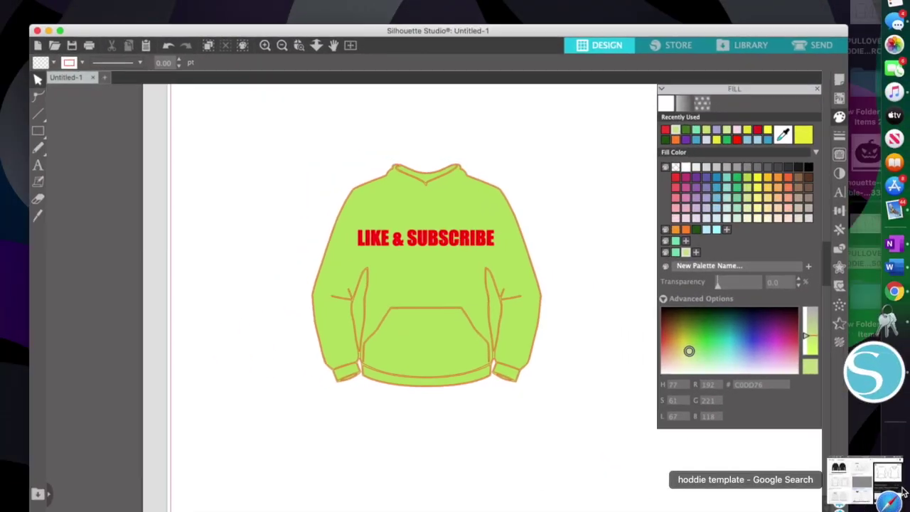
Clear the Google Images search box and rerun the earlier 'pumpkin silhouette' search
left_click(897, 486)
scroll(405, 181, "up", 10)
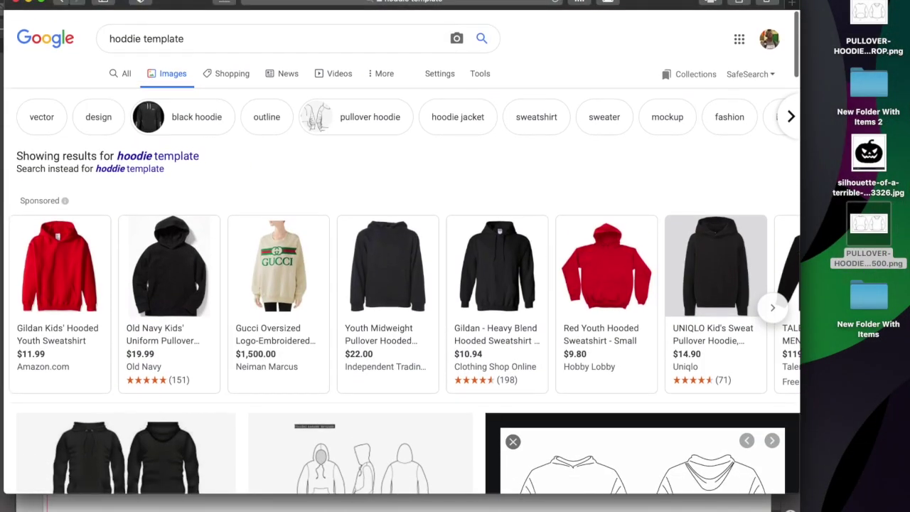
left_click_drag(141, 37, 93, 35)
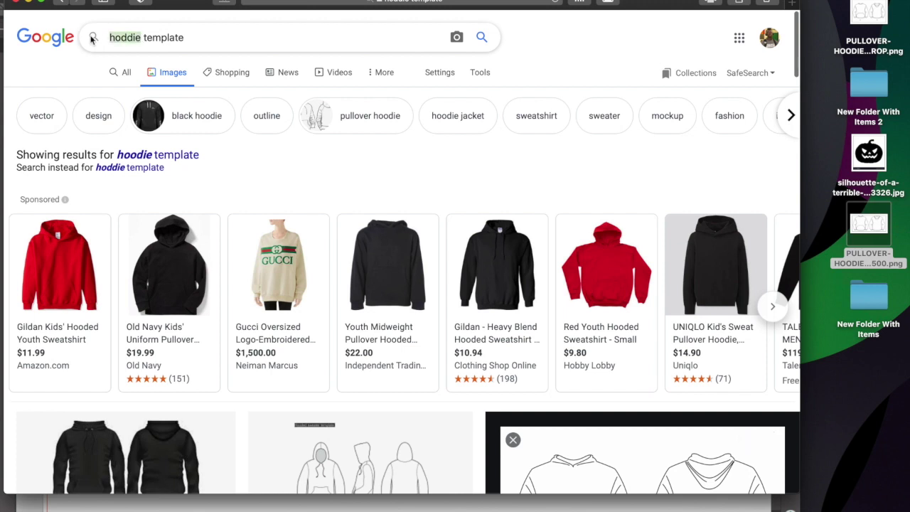
key("BackSpace")
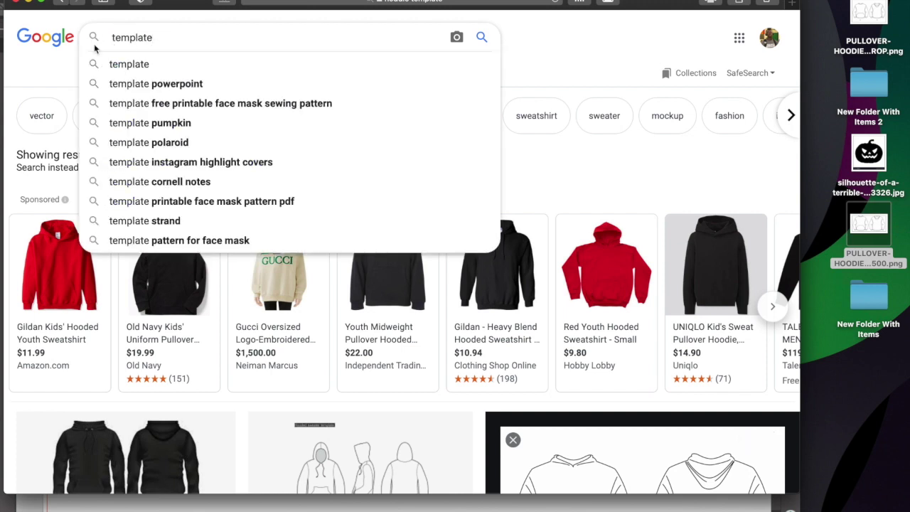
left_click_drag(149, 37, 89, 36)
key("BackSpace")
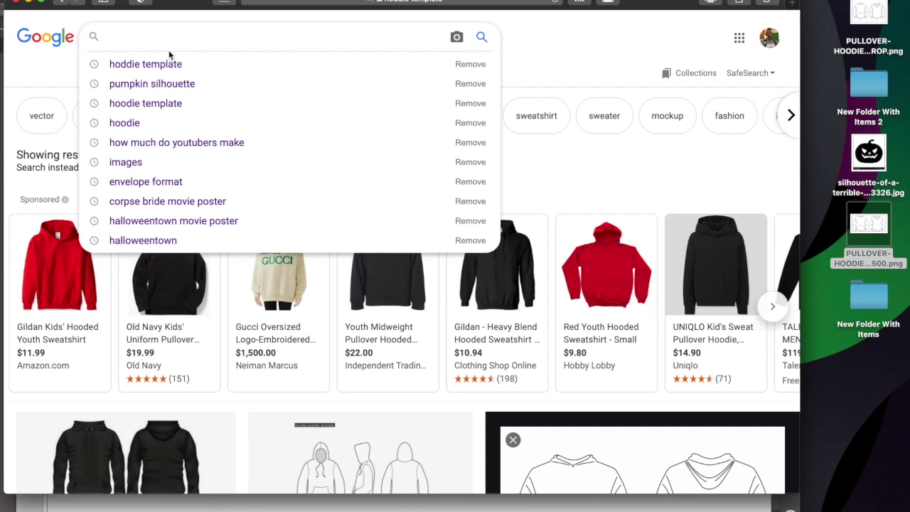
left_click(181, 83)
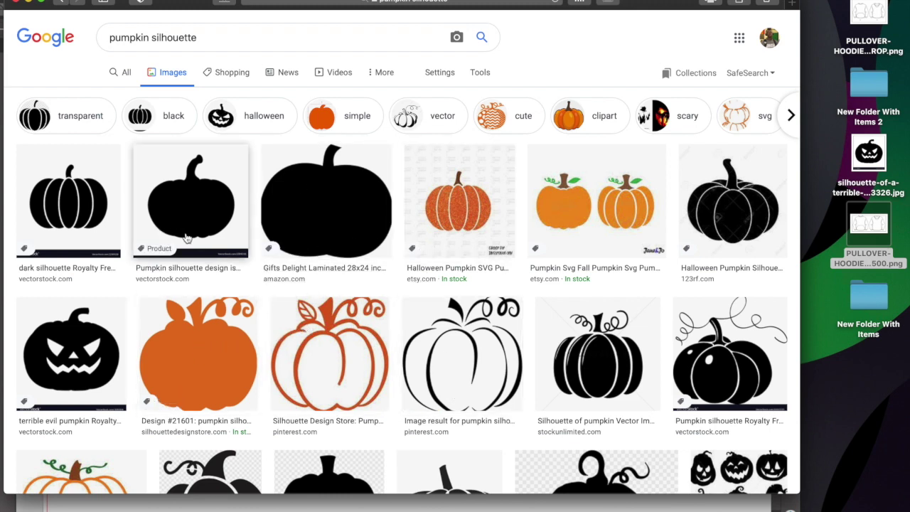
Save the evil pumpkin picture to the desktop and drop Unknown.png onto the canvas beside the hoodie
left_click_drag(107, 356, 880, 226)
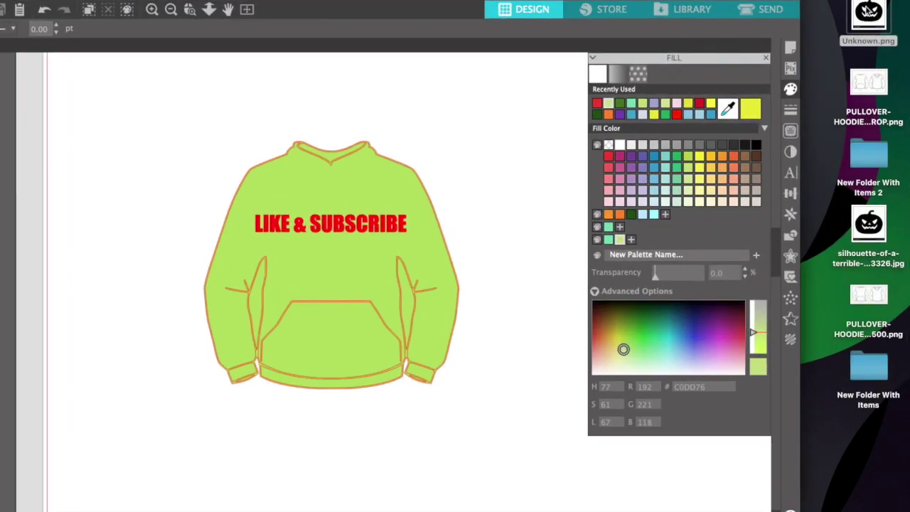
left_click_drag(868, 11, 519, 160)
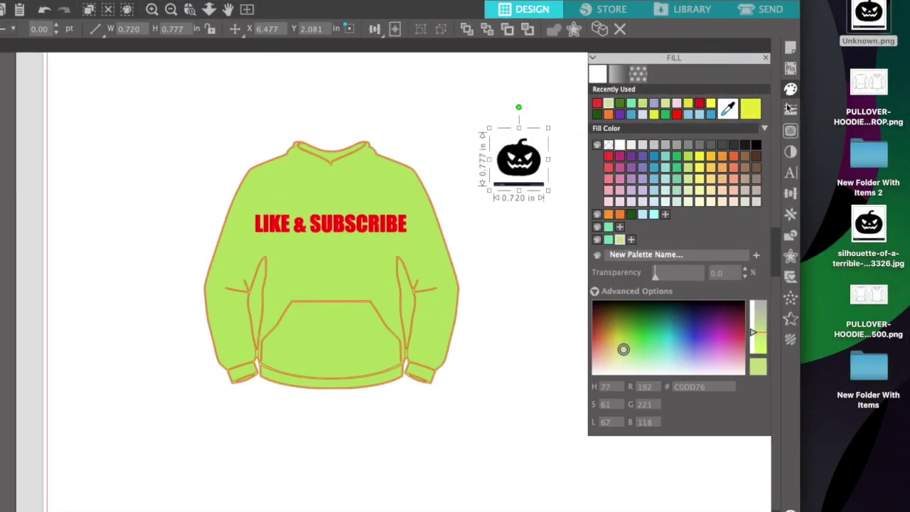
left_click(615, 111)
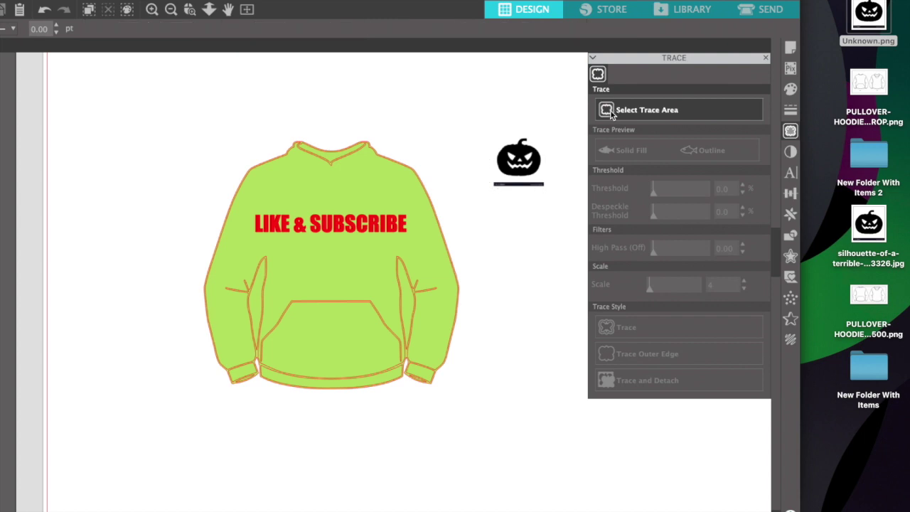
Trace the pumpkin image into a cut outline and delete the original picture
left_click_drag(460, 120, 568, 210)
left_click(625, 324)
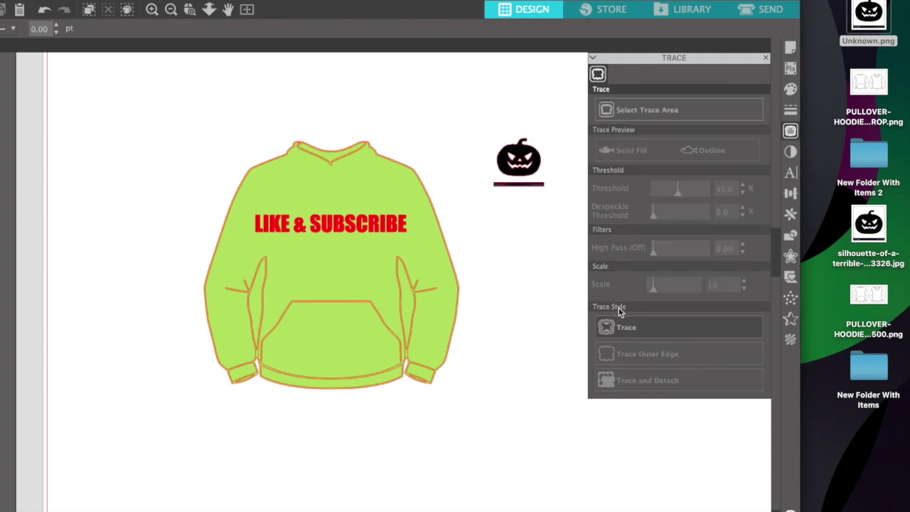
left_click_drag(518, 162, 516, 406)
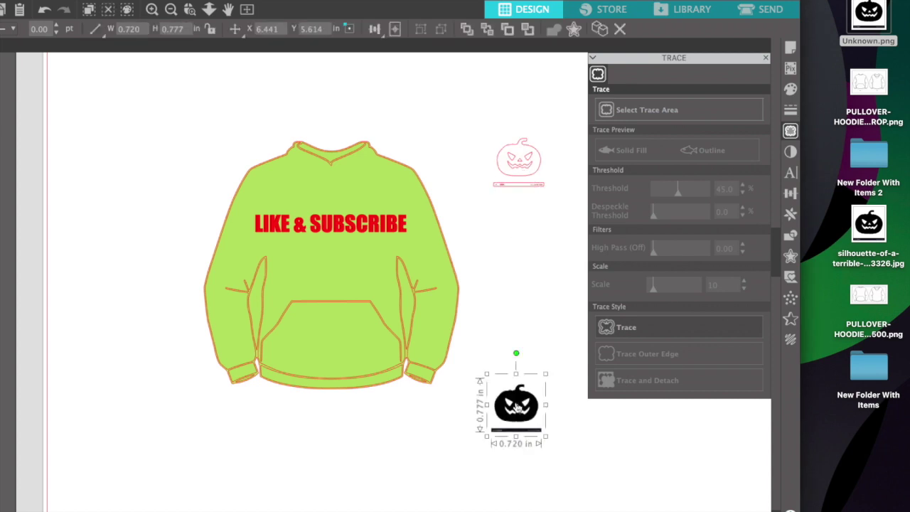
key("Delete")
Move the pumpkin outline below the hoodie, enlarge it, and shift the hoodie toward the top-left
left_click_drag(517, 184, 404, 481)
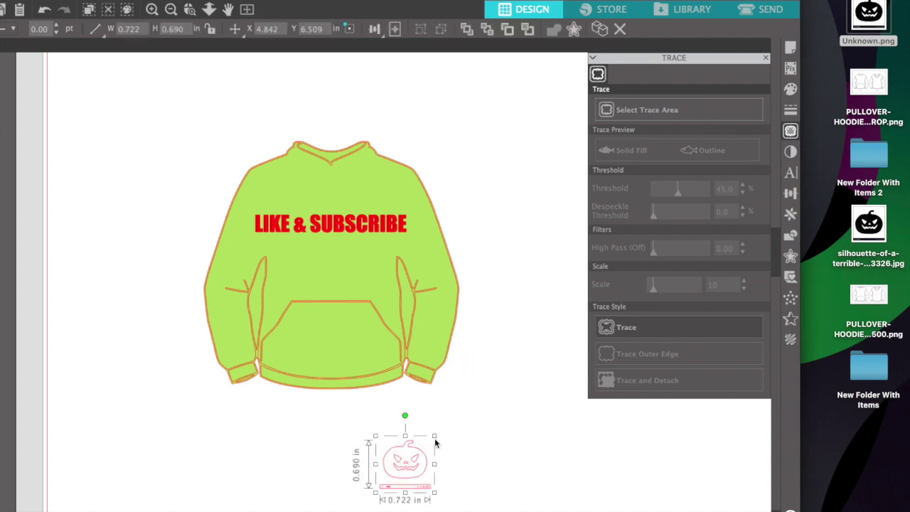
left_click(435, 443)
left_click(420, 459)
left_click_drag(435, 442, 533, 380)
left_click_drag(408, 283, 249, 195)
left_click(295, 224)
left_click_drag(446, 423, 449, 363)
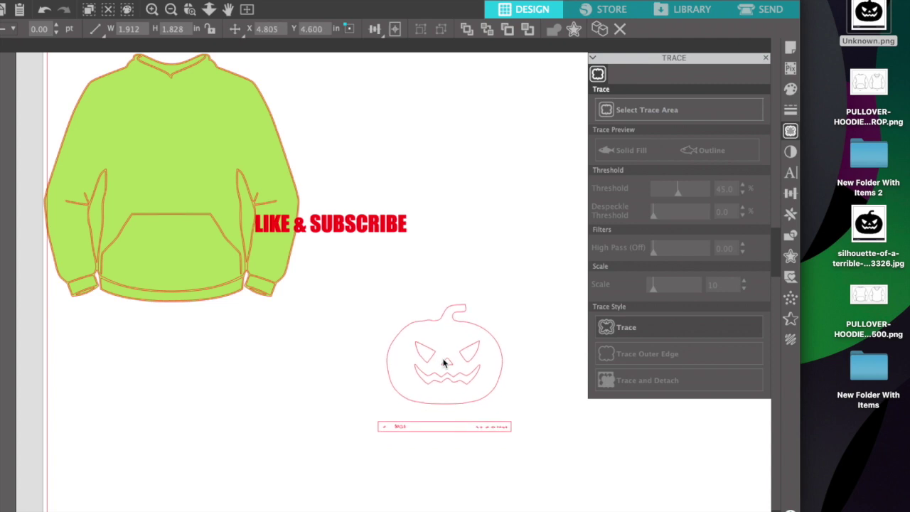
Place LIKE & SUBSCRIBE on the hoodie's chest and select the hoodie together with its text
left_click_drag(364, 228, 201, 130)
scroll(201, 130, "up", 2)
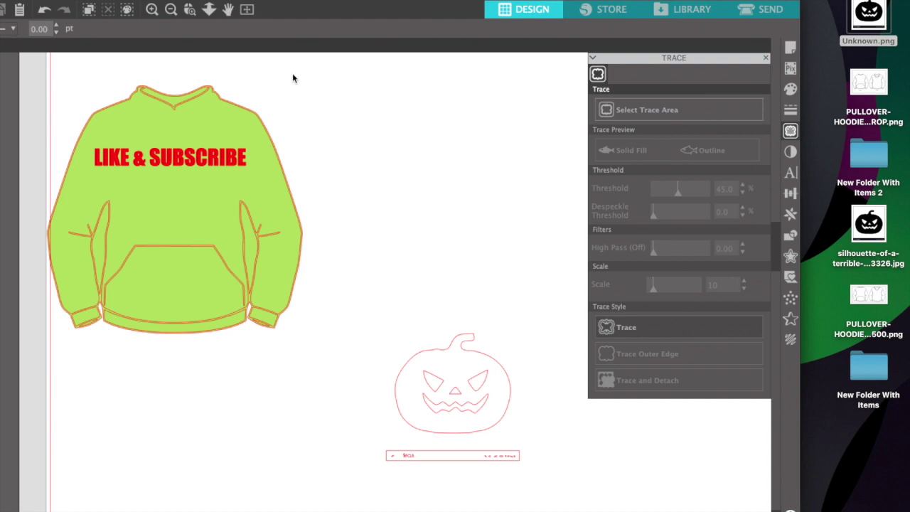
left_click_drag(293, 79, 71, 340)
right_click(146, 287)
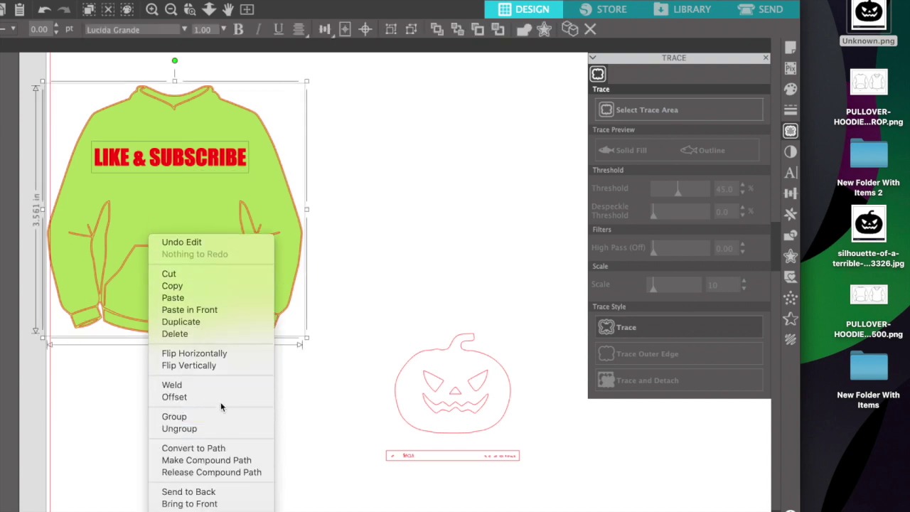
Group hoodie with lettering, then Release Compound Path on the pumpkin and delete the bar below it
left_click(220, 418)
left_click_drag(225, 339, 274, 309)
left_click(481, 416)
right_click(481, 419)
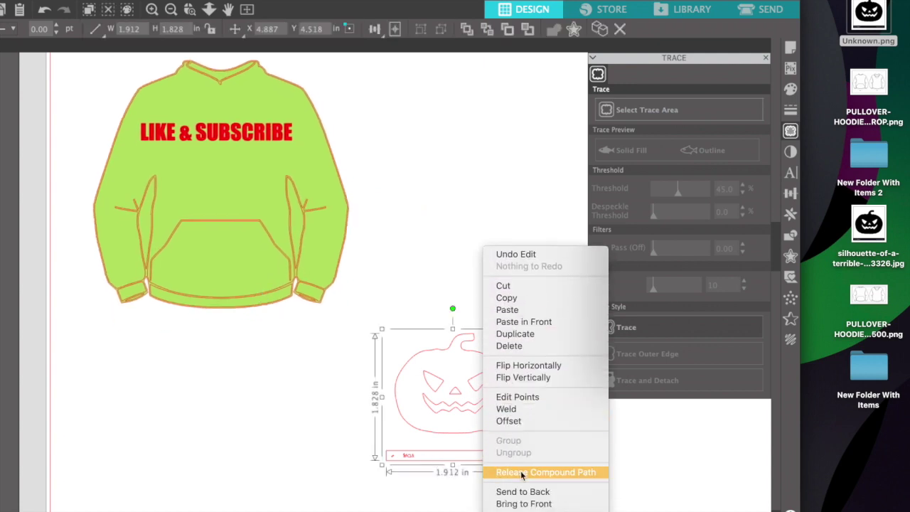
left_click(521, 473)
left_click(561, 472)
left_click_drag(543, 448, 346, 487)
key("Delete")
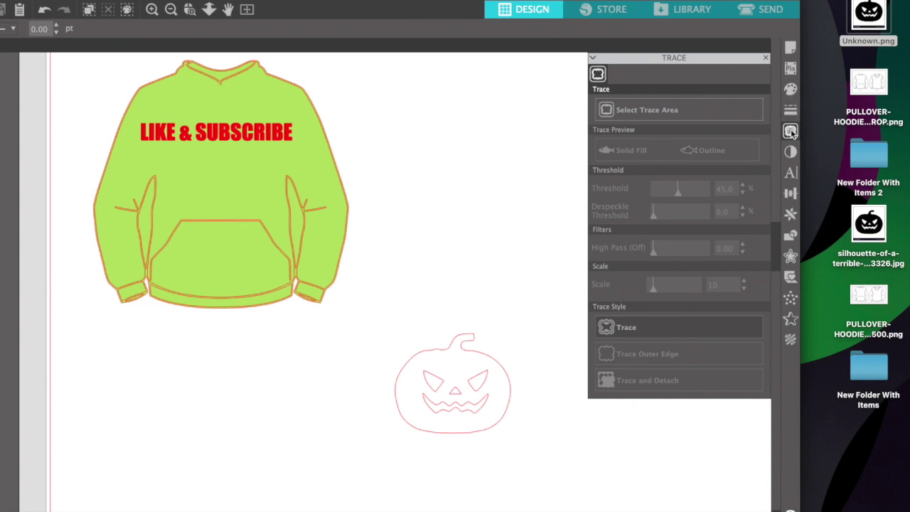
Fill the jack-o'-lantern's two eyes, nose and mouth with the red swatch
left_click(790, 91)
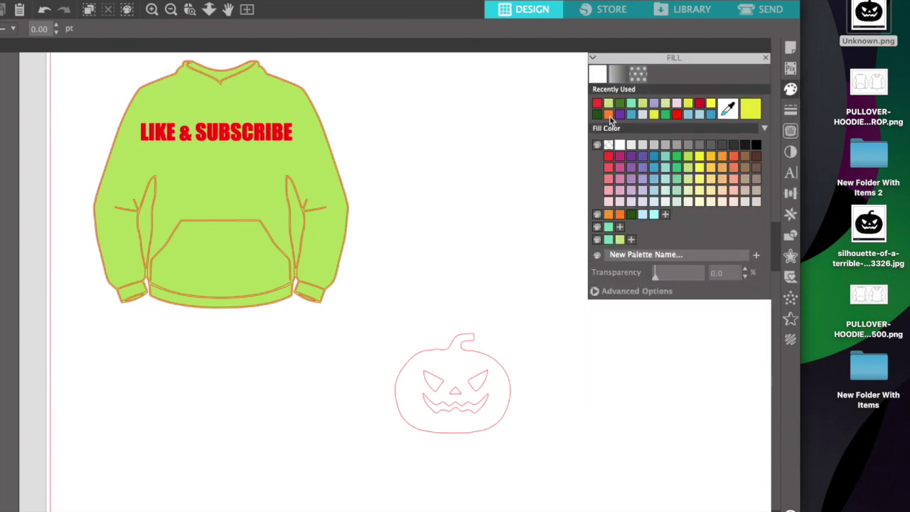
left_click(478, 393)
left_click(597, 104)
left_click(436, 382)
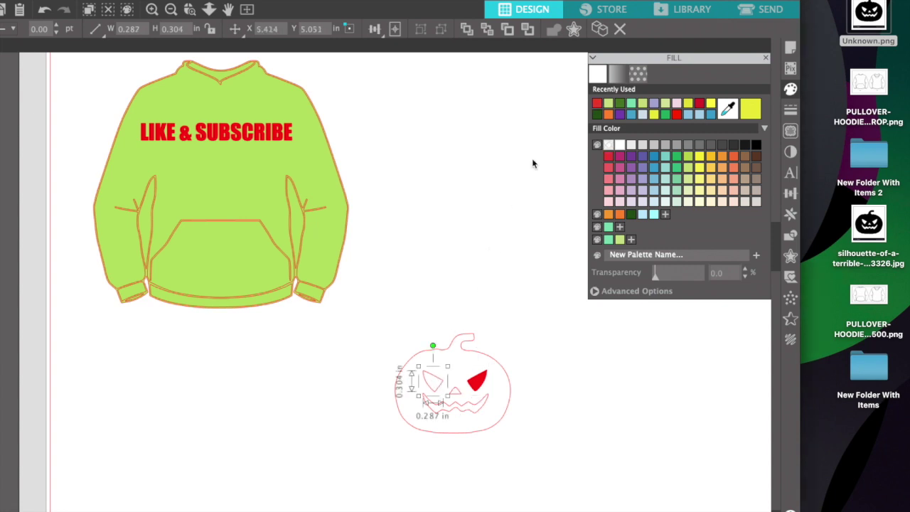
left_click(597, 103)
left_click(455, 394)
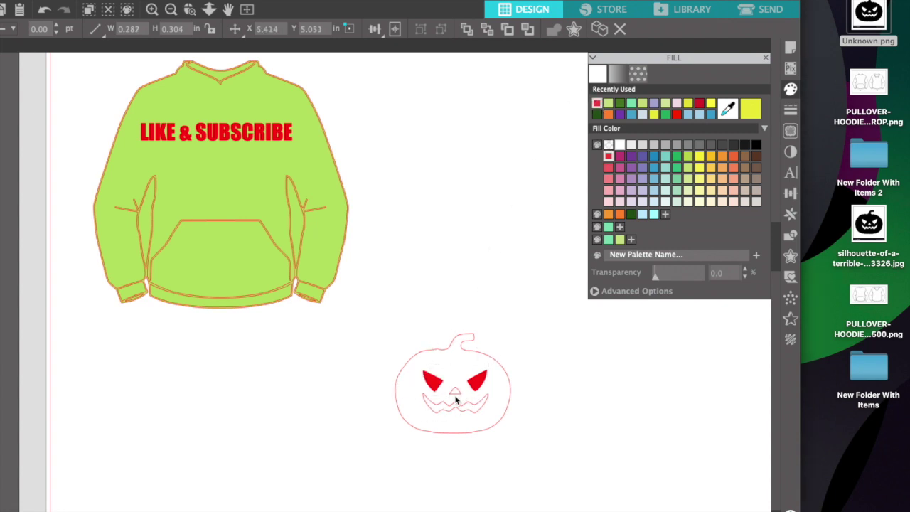
left_click(597, 104)
left_click(472, 409)
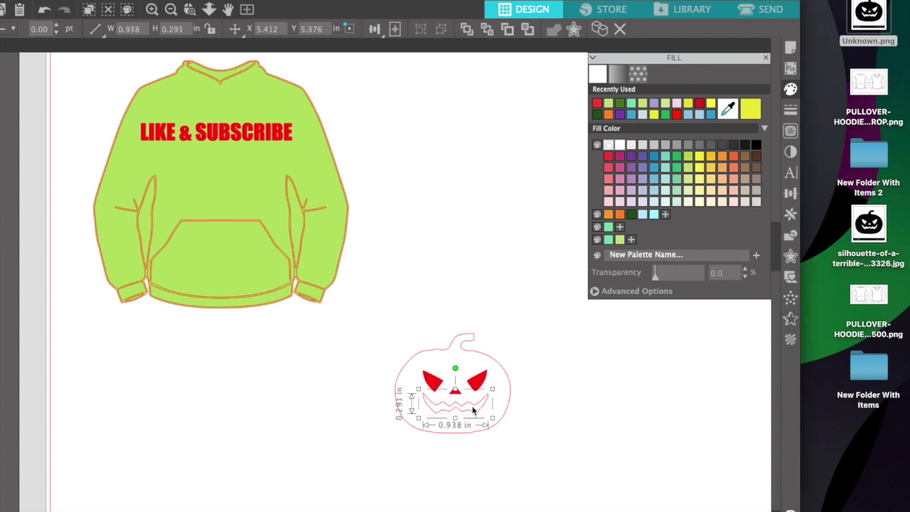
left_click(597, 104)
left_click(503, 481)
Fill the pumpkin body with a lighter orange and select the whole jack-o'-lantern
left_click(489, 432)
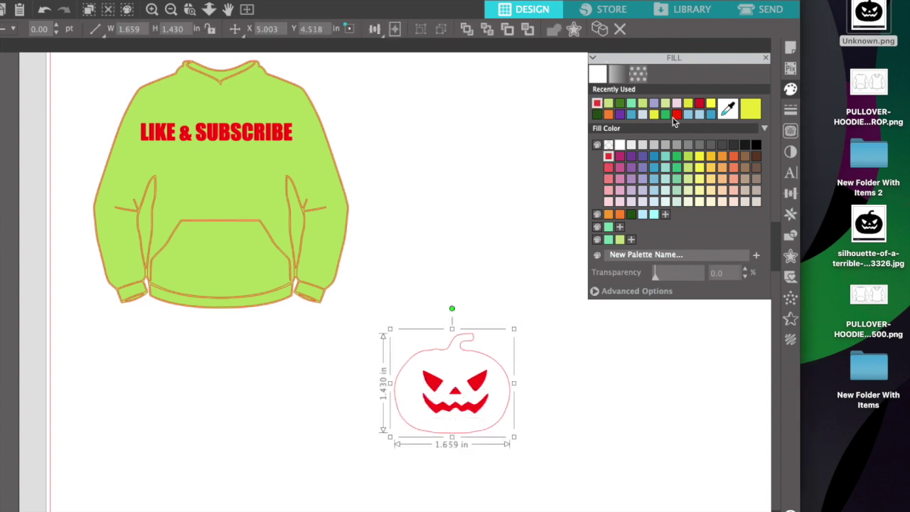
left_click(608, 115)
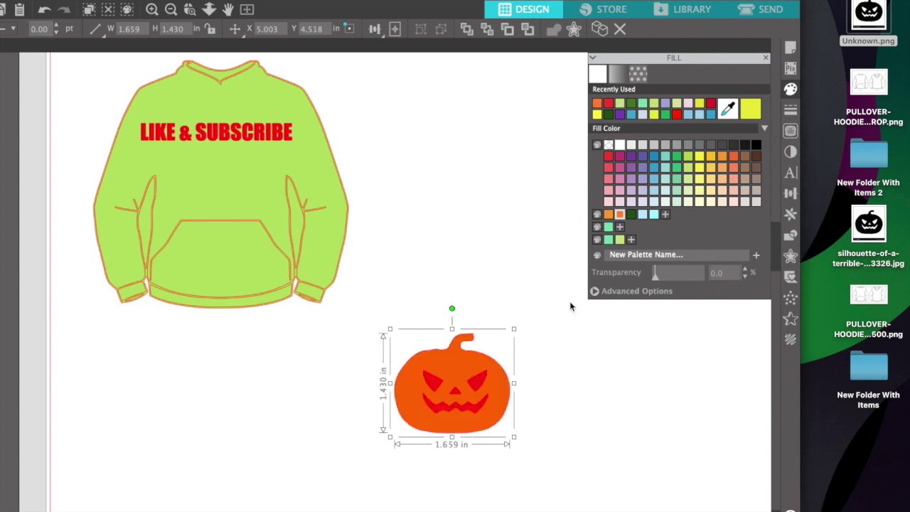
left_click(608, 215)
left_click(538, 405)
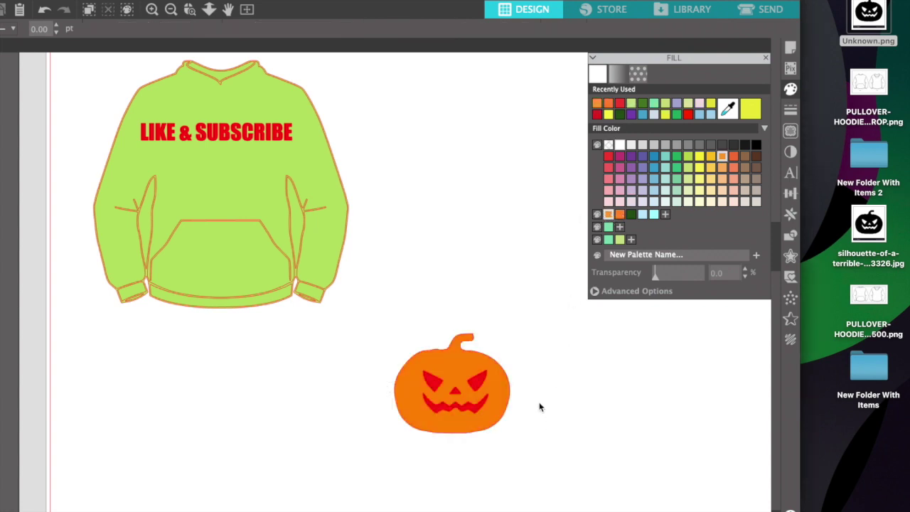
left_click_drag(523, 336, 377, 457)
Group the jack-o'-lantern pieces, shrink it to about 0.72 × 0.62 in, and set it above the pocket
right_click(432, 391)
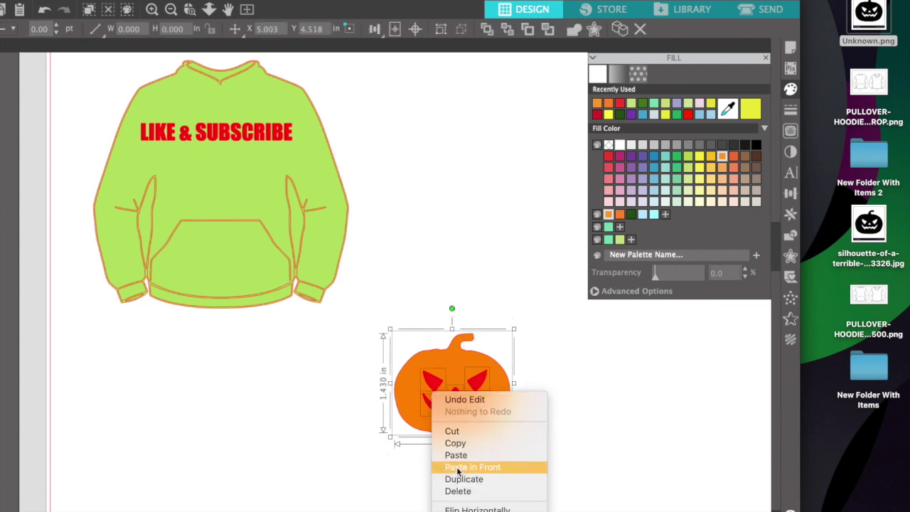
left_click(457, 440)
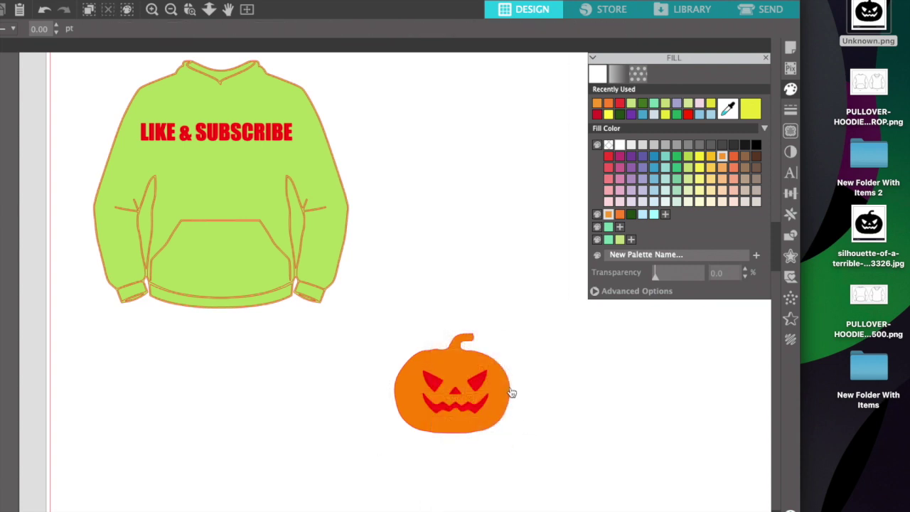
left_click_drag(514, 327, 460, 377)
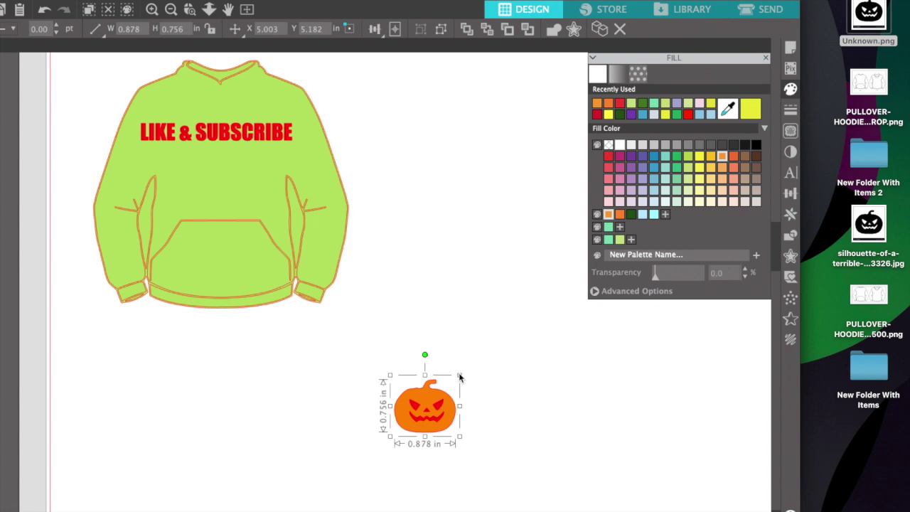
left_click_drag(427, 417, 364, 402)
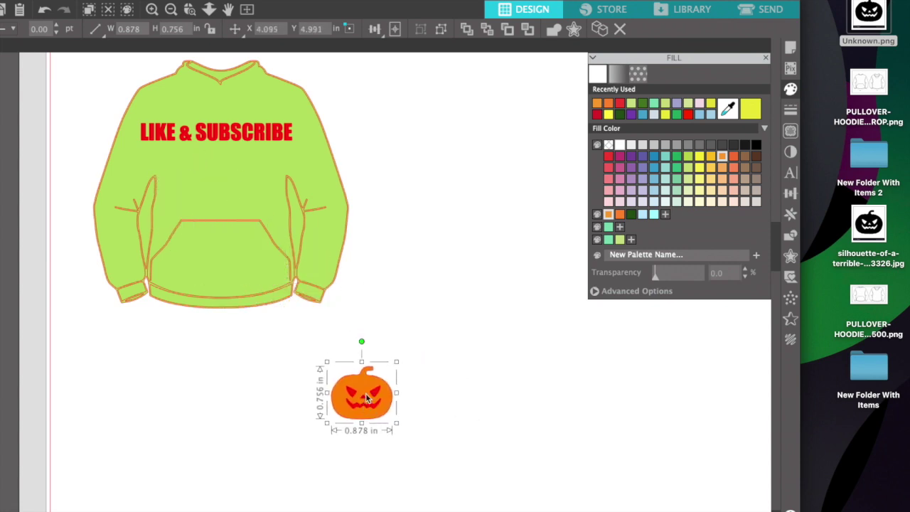
left_click_drag(397, 362, 192, 190)
left_click(400, 404)
scroll(202, 202, "up", 2)
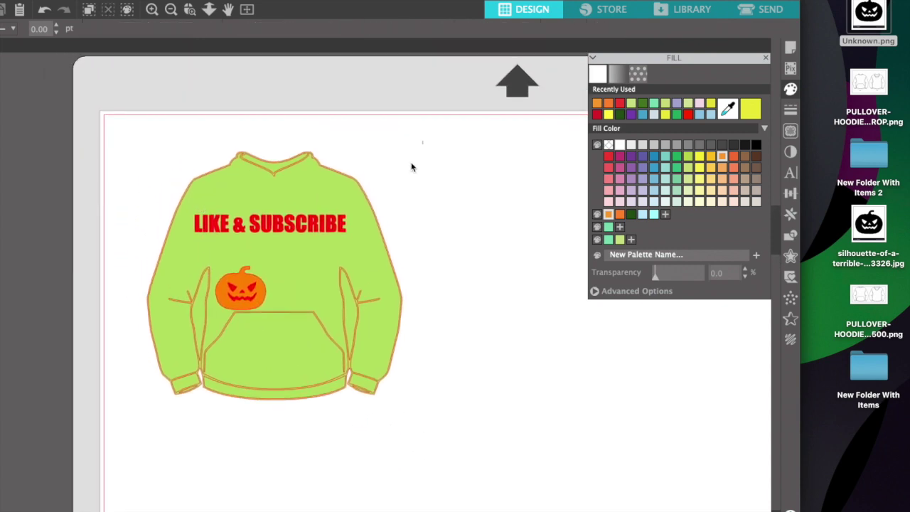
Group the hoodie, red lettering and orange jack-o'-lantern into one design, then nudge it slightly right
left_click_drag(422, 149, 76, 482)
right_click(194, 364)
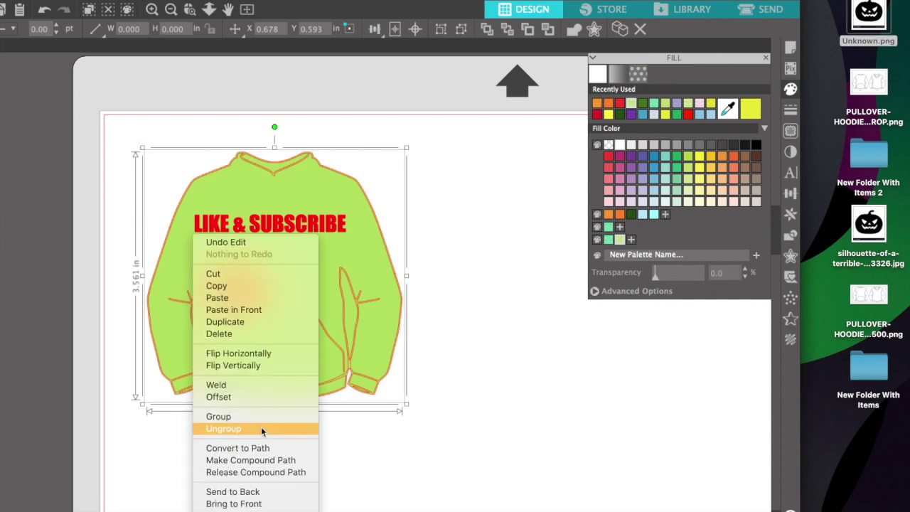
left_click(262, 416)
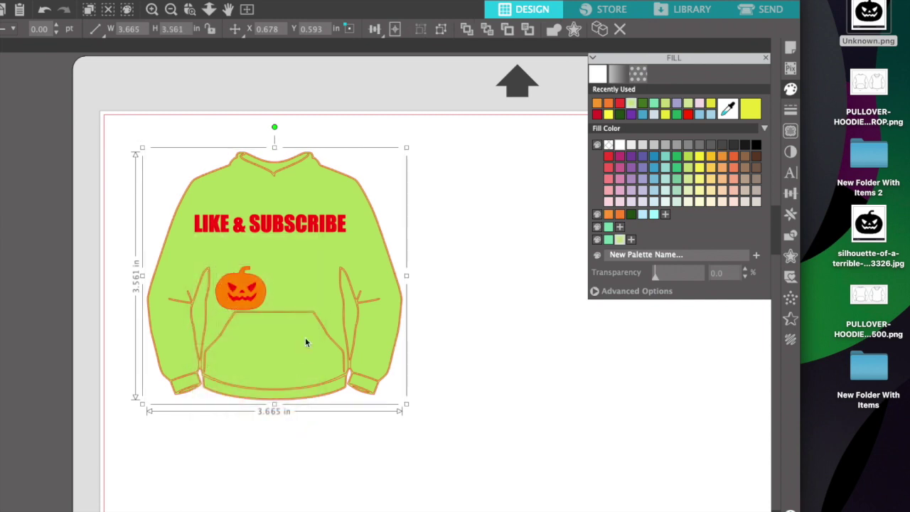
left_click_drag(306, 343, 376, 360)
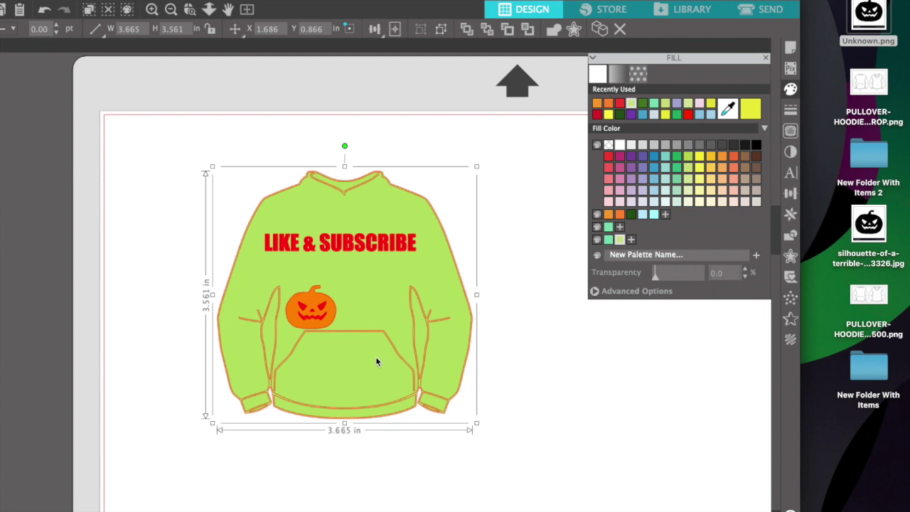